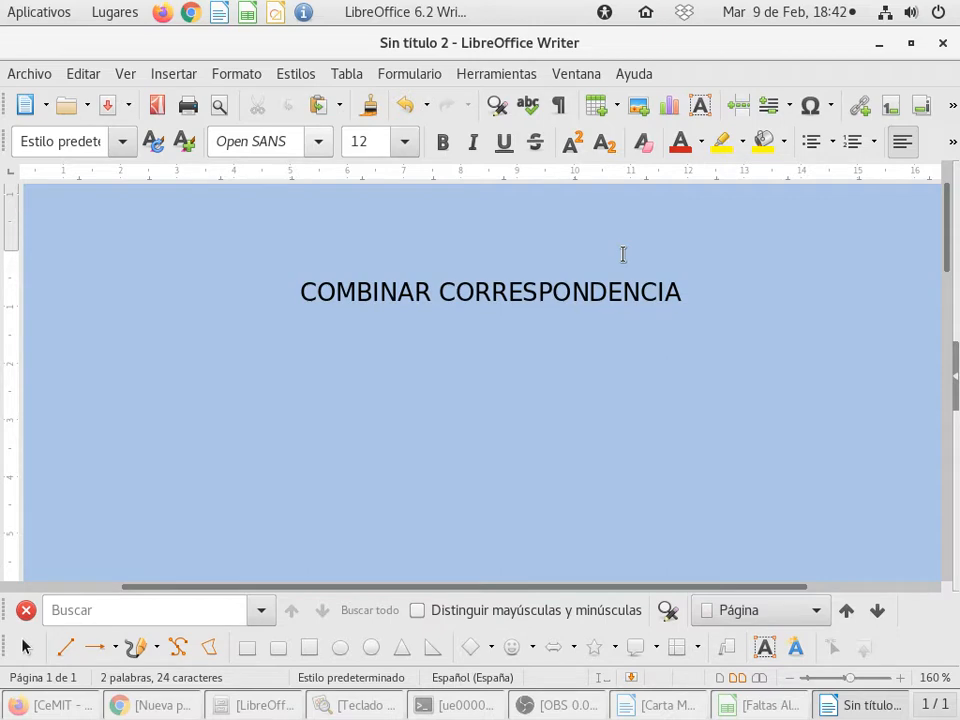
Step: Review the merge fields in the Carta Modelo Faltas.odt letter, and bring up the Faltas Alumnos.ods spreadsheet in Calc
click(680, 706)
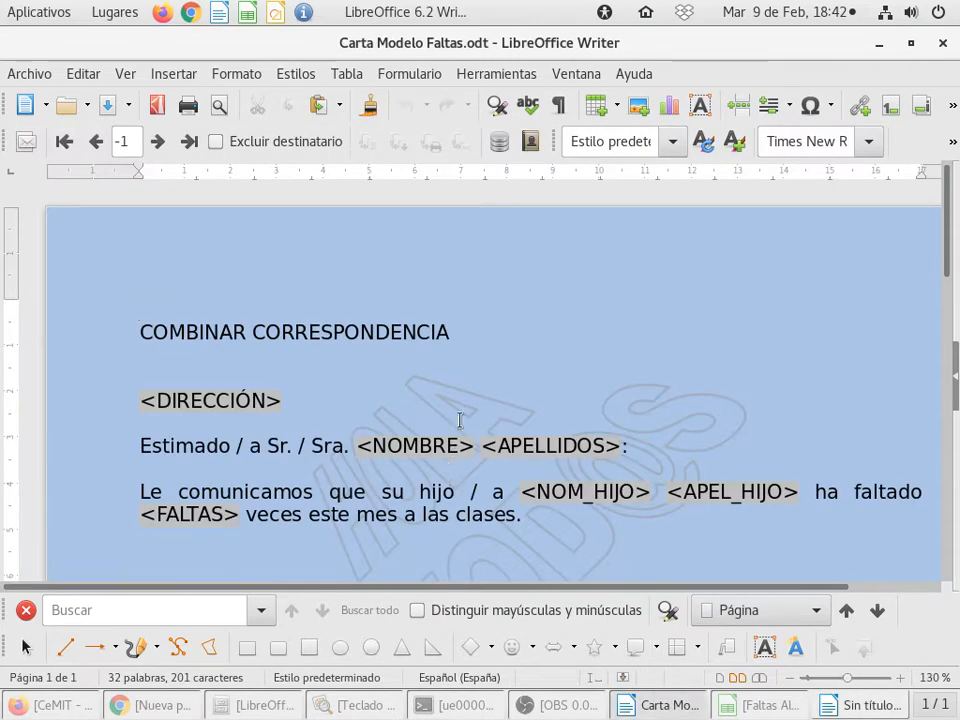
scroll(459, 420, down, 3)
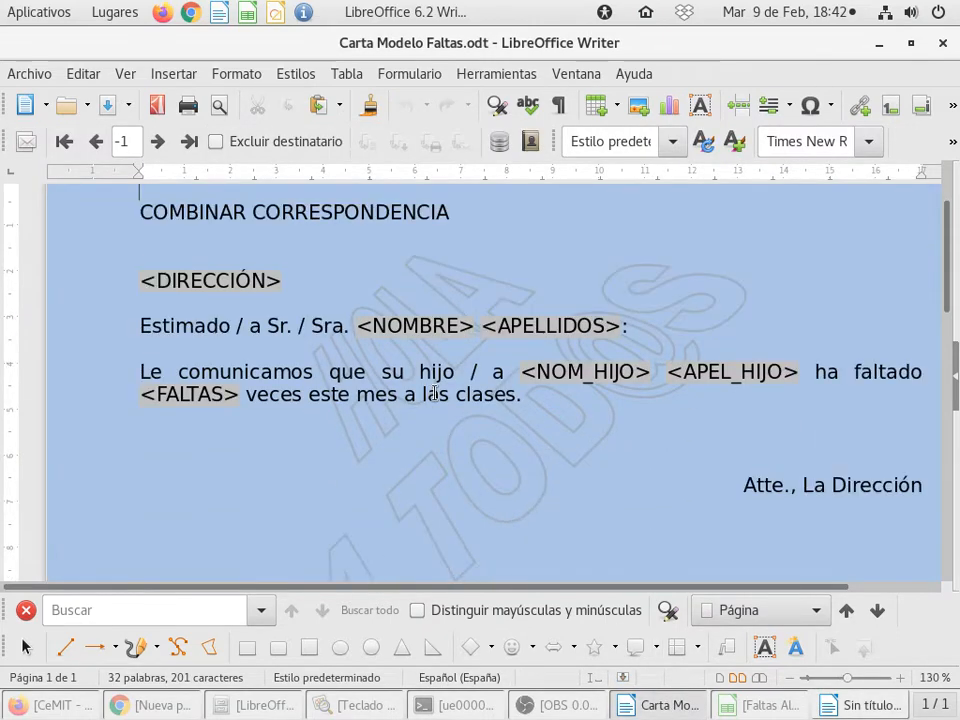
ctrl+scroll(435, 393, down, 1)
scroll(438, 407, down, 3)
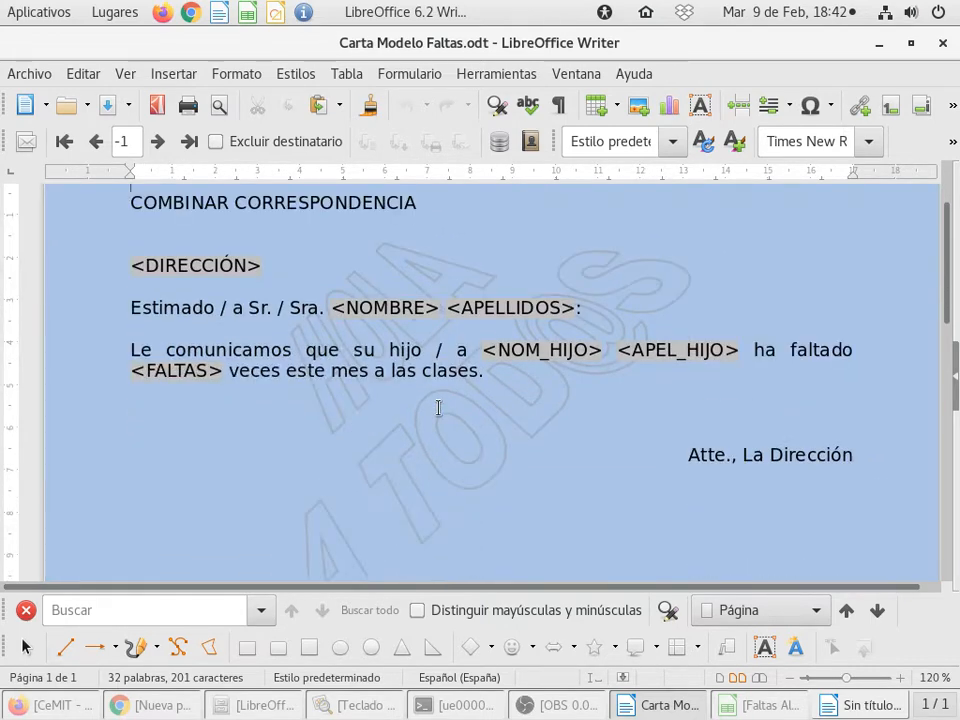
scroll(438, 407, up, 2)
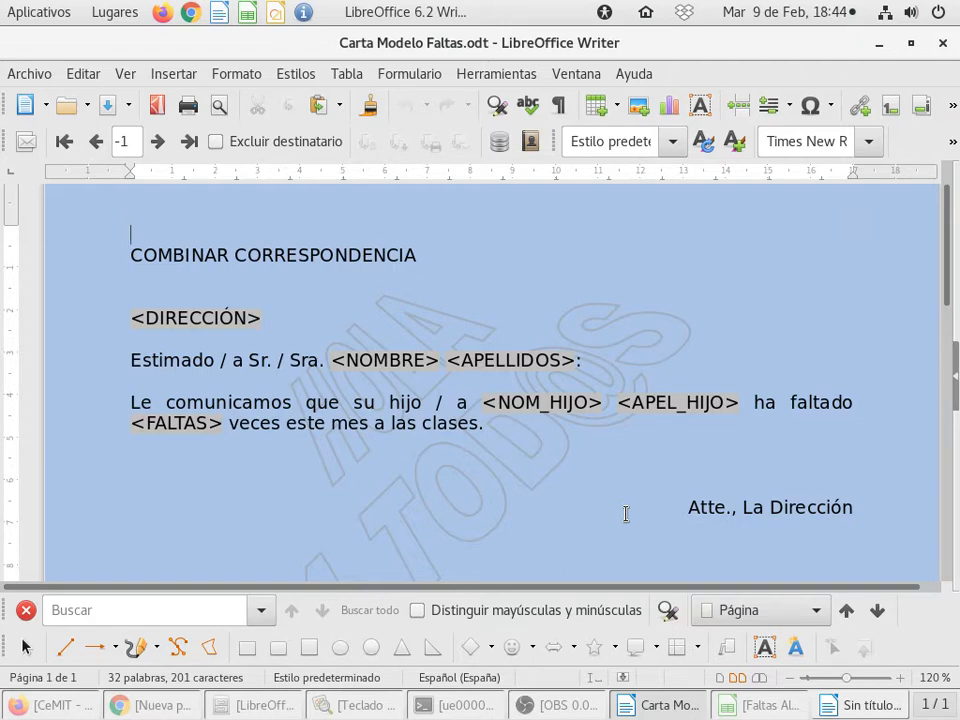
click(757, 710)
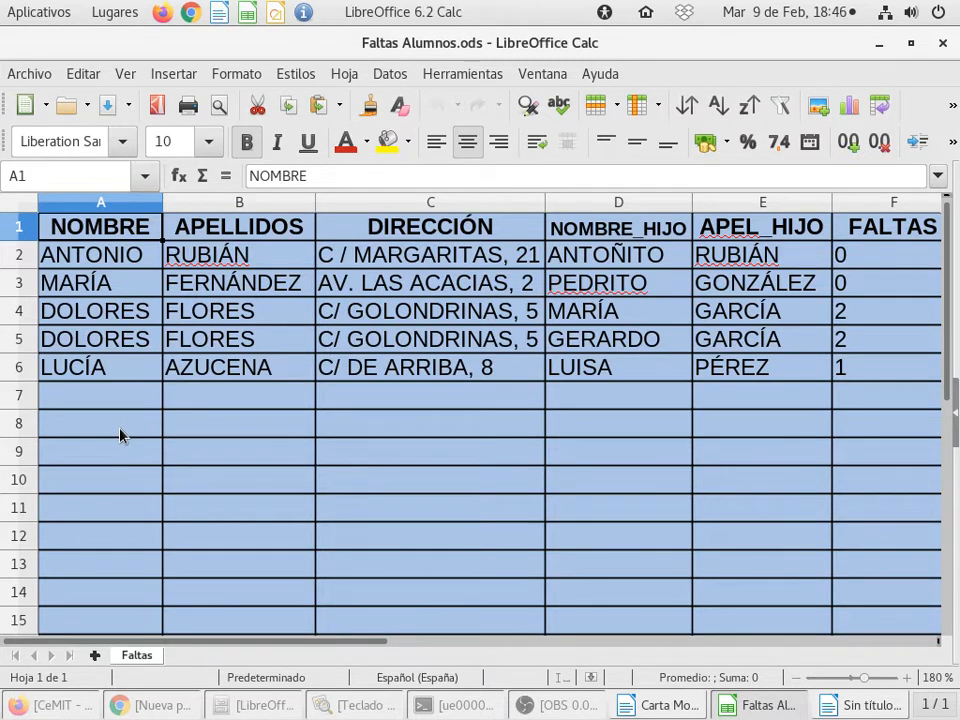
Step: Insert an empty row above the header row of the Faltas sheet and delete it again
right_click(26, 225)
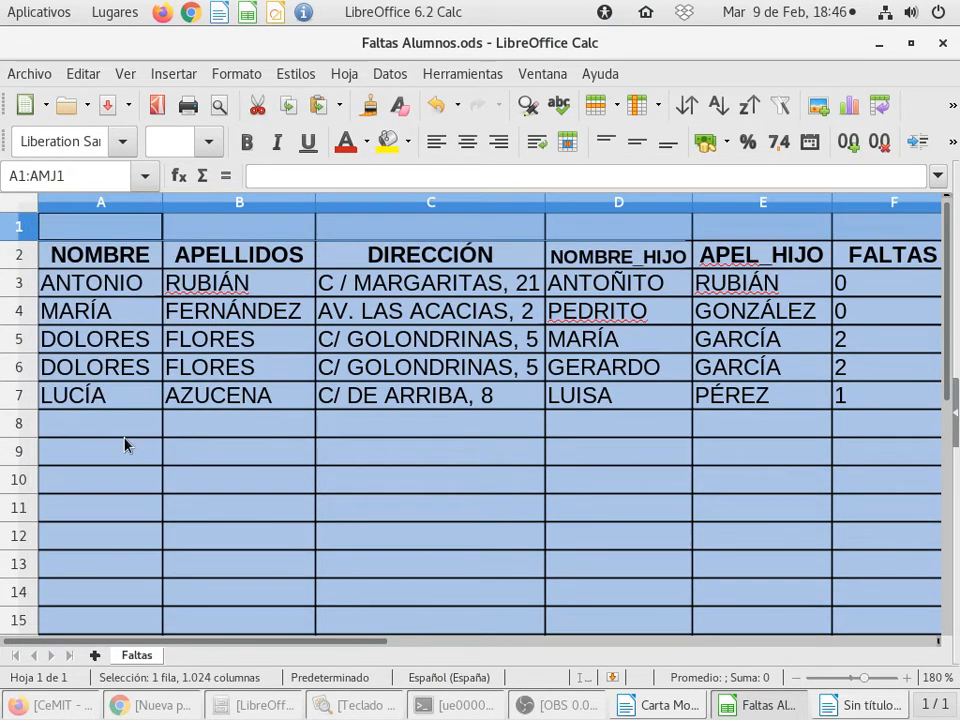
click(128, 428)
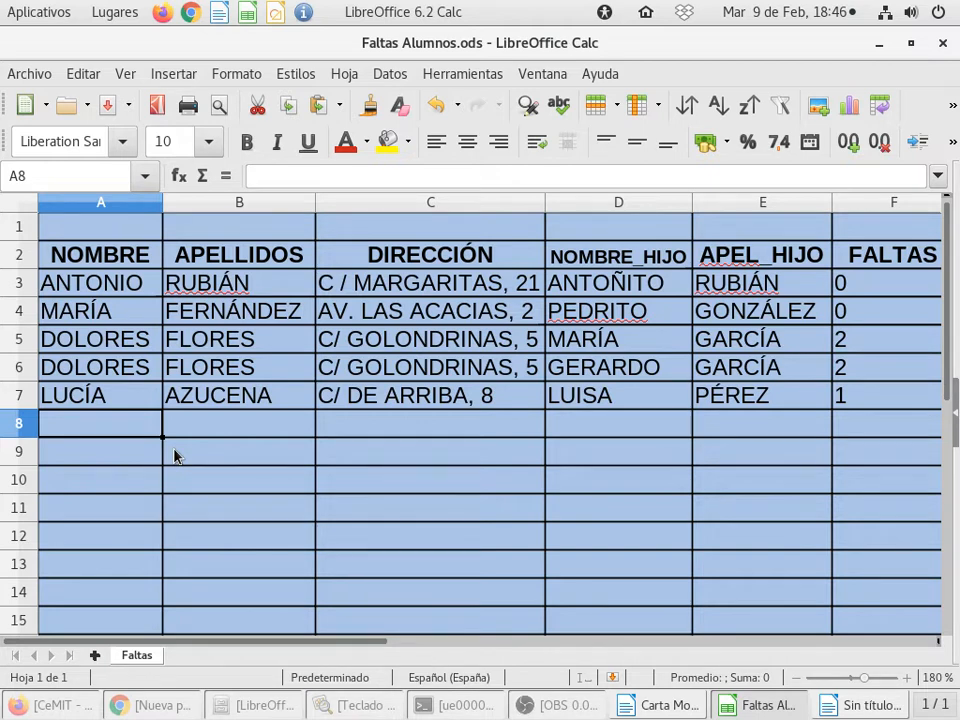
right_click(22, 228)
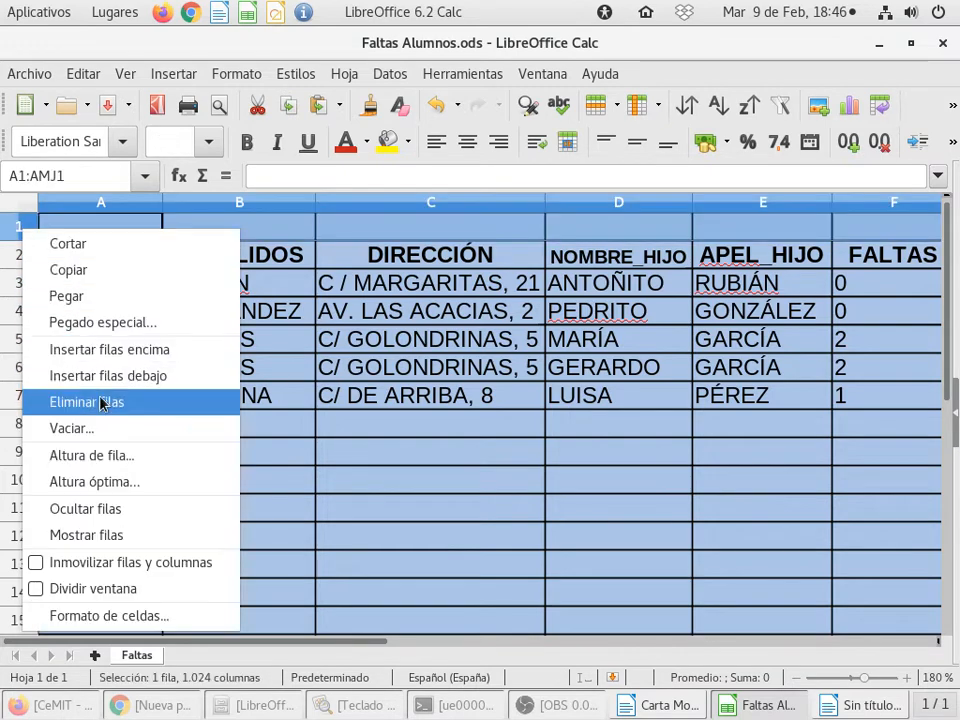
click(101, 402)
click(218, 399)
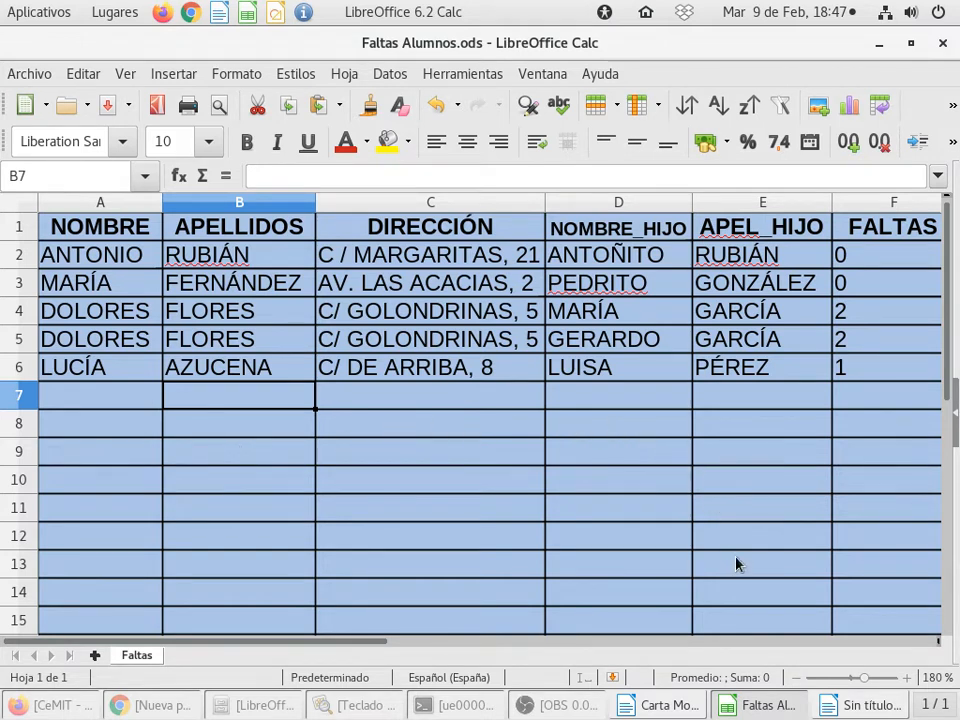
Step: Switch back to the Carta Modelo Faltas.odt letter in Writer and delete its DIRECCIÓN, NOMBRE and APELLIDOS merge fields
click(758, 706)
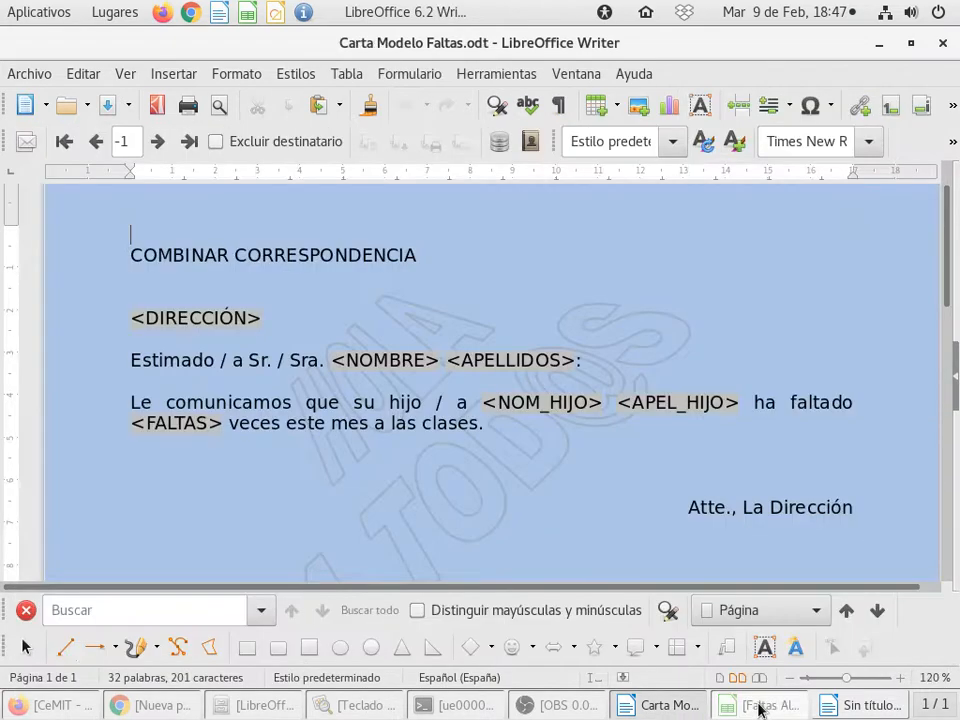
click(130, 317)
drag(216, 311, 270, 313)
key(Delete)
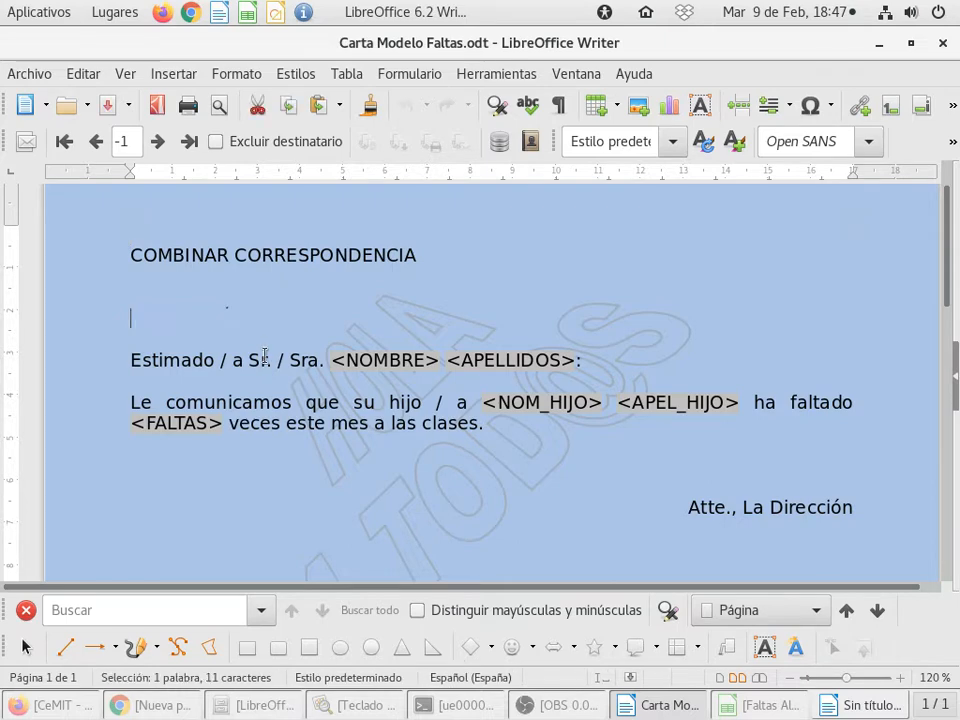
drag(330, 358, 578, 360)
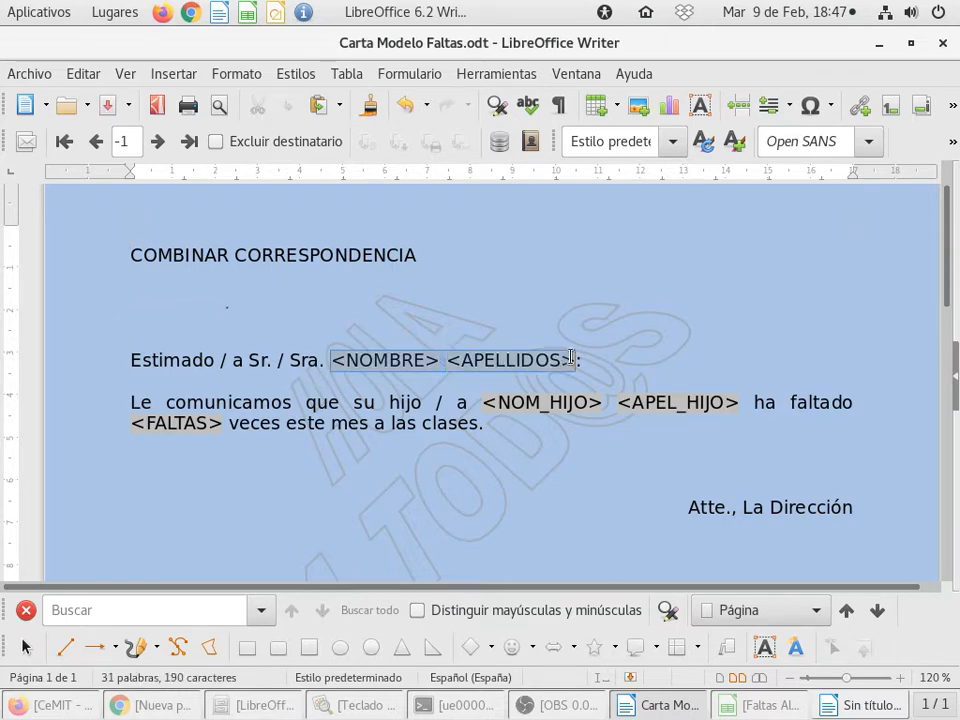
key(Delete)
Step: Delete the NOM_HIJO and APEL_HIJO fields with the word "ha", plus the FALTAS field, from the letter's body sentence
drag(482, 402, 596, 399)
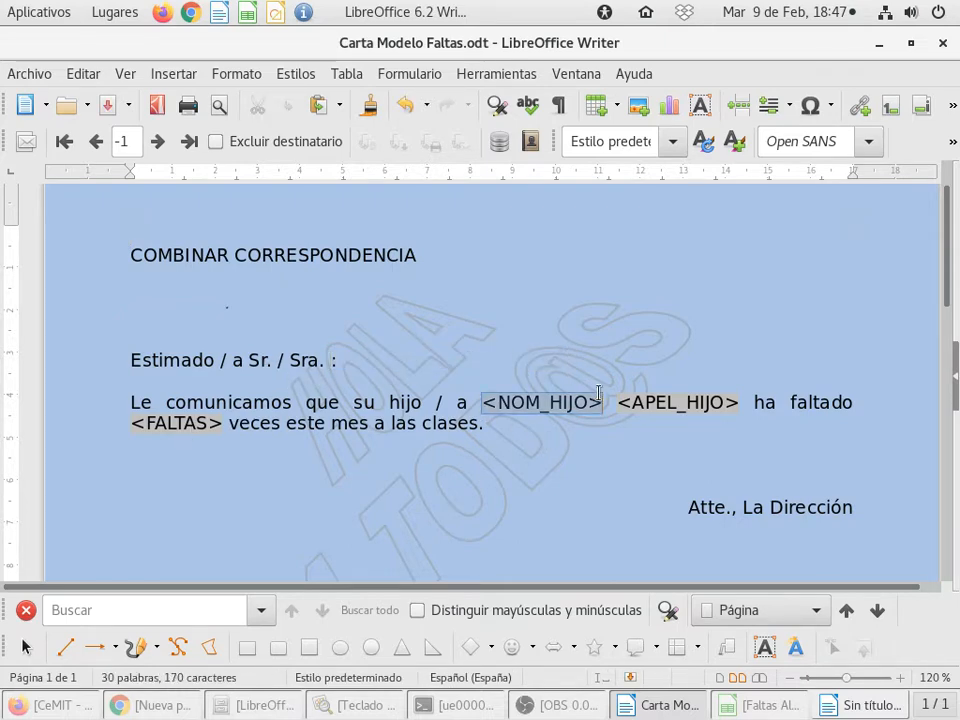
key(Delete)
key(Delete)
key(Delete)
key(Delete)
key(Delete)
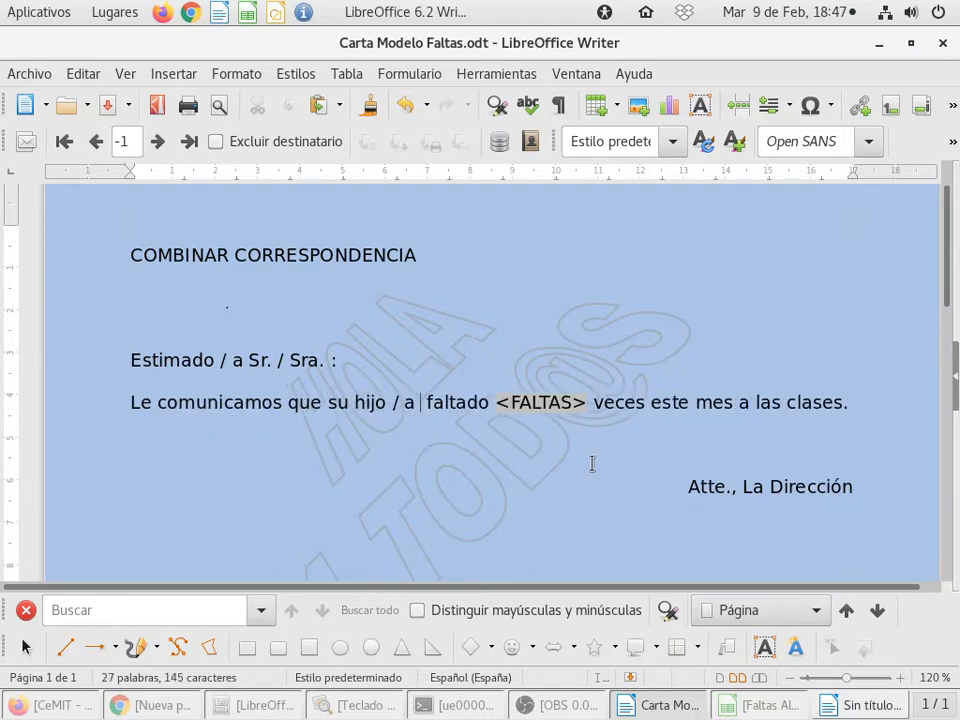
double_click(525, 405)
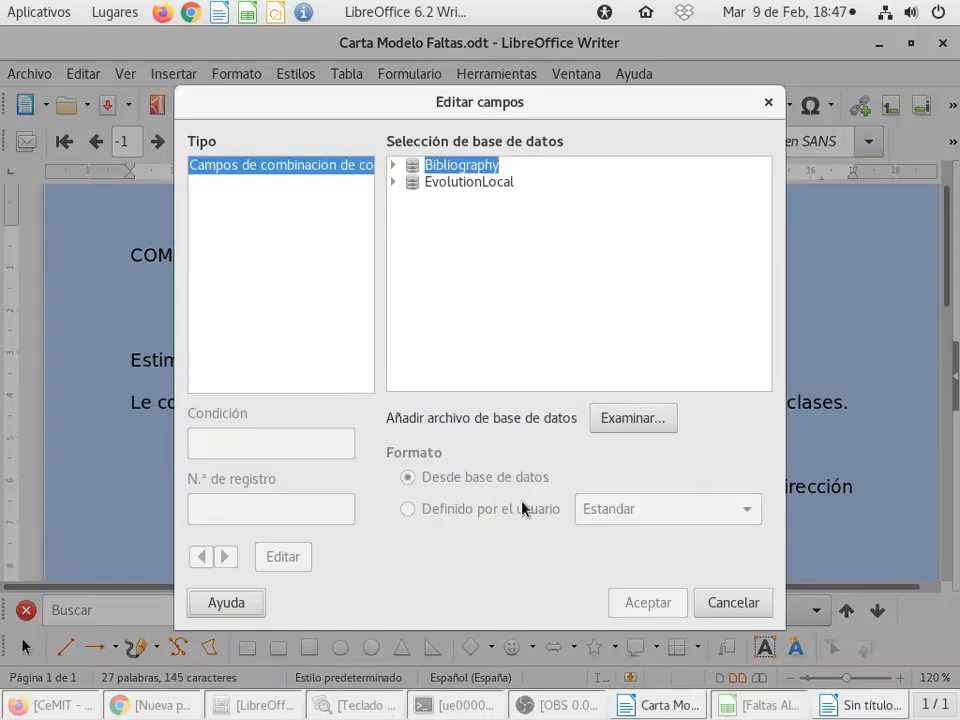
click(733, 602)
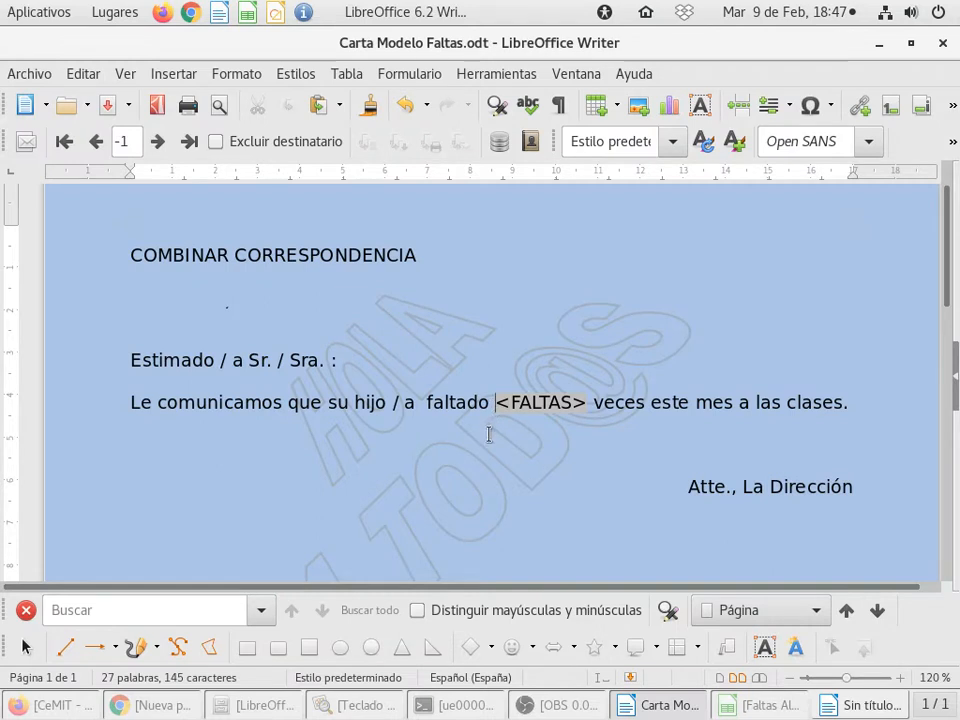
key(Delete)
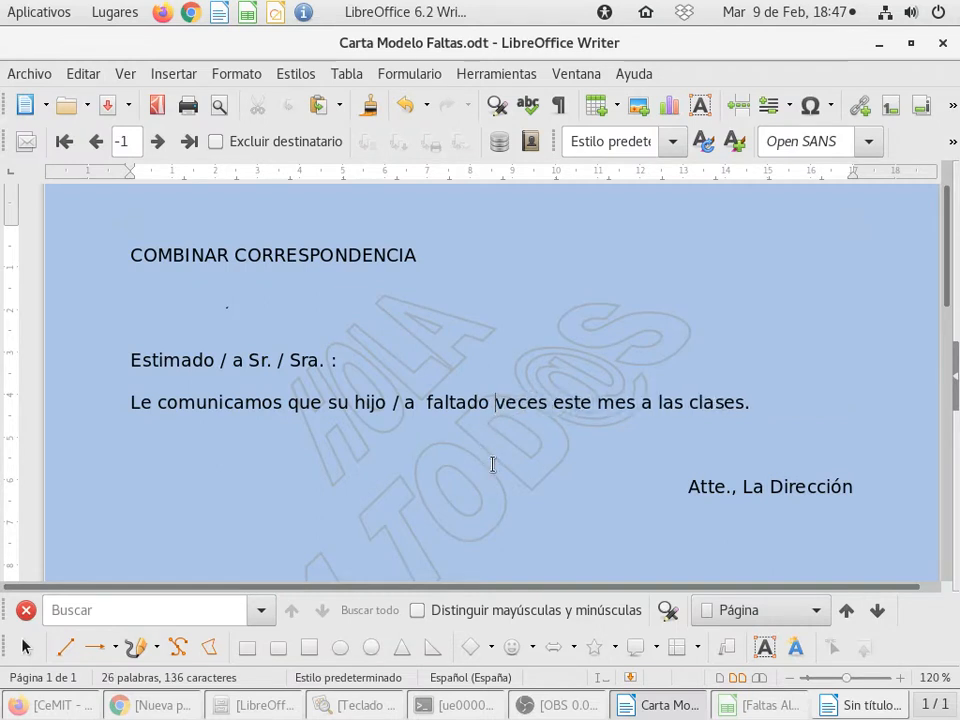
Step: Place the text cursor on the empty line below the COMBINAR CORRESPONDENCIA title
click(259, 309)
scroll(362, 371, down, 1)
scroll(362, 371, up, 1)
click(84, 74)
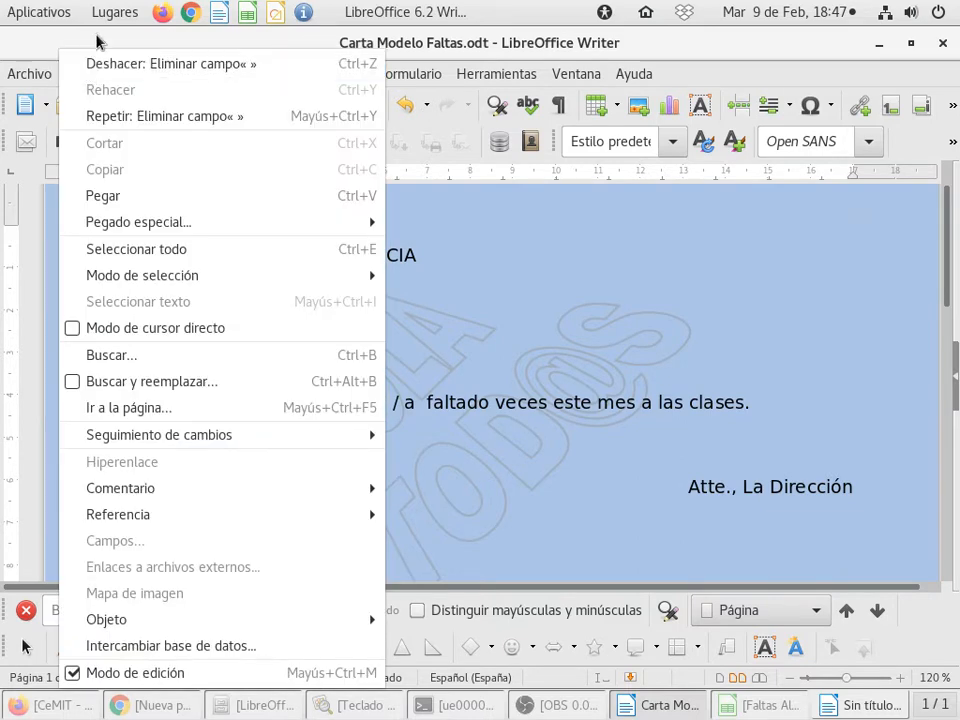
click(99, 40)
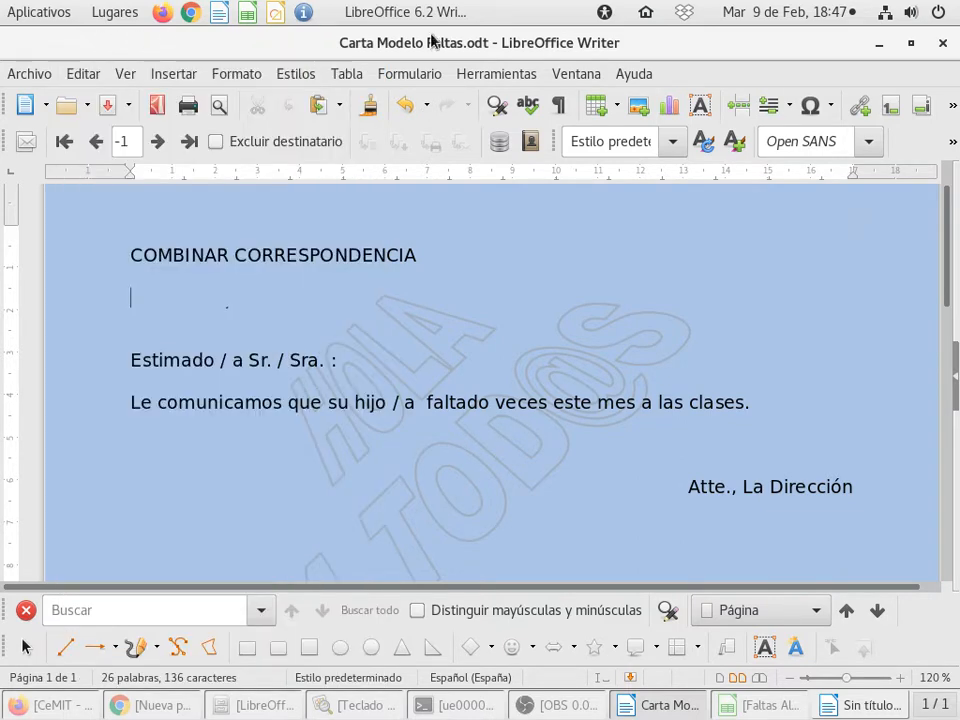
click(500, 77)
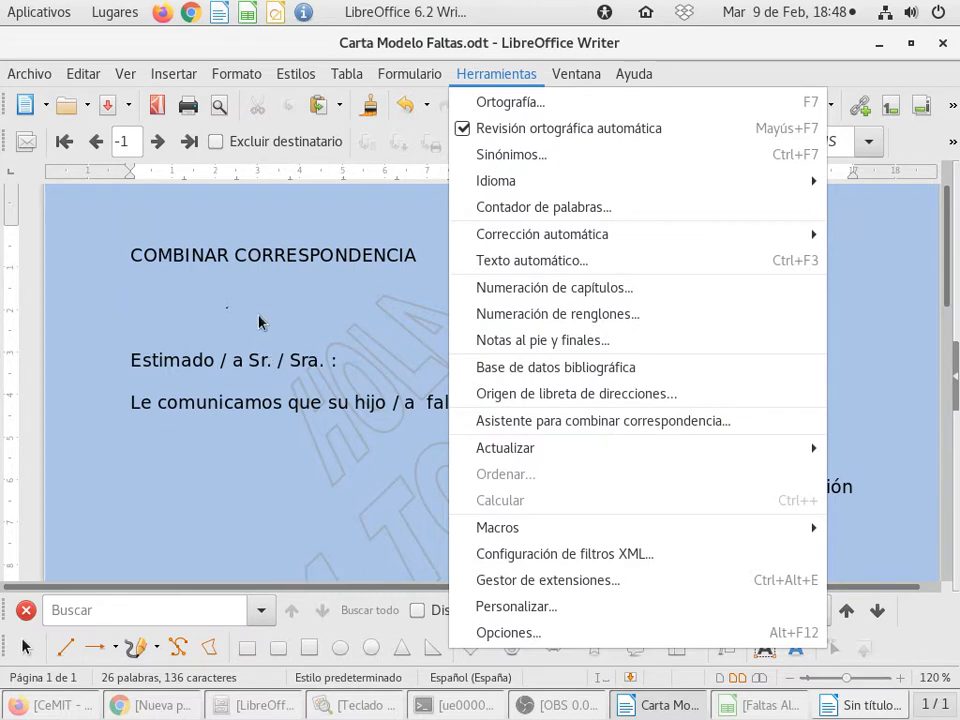
click(221, 311)
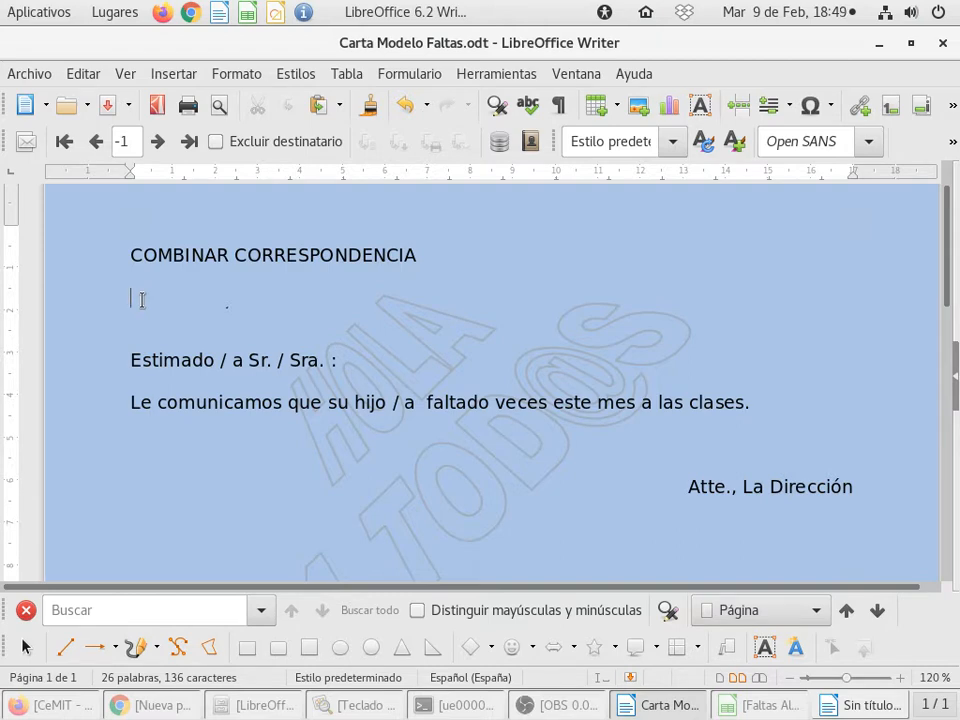
Step: Open the dialog for inserting more fields and add Faltas Alumnos.ods from the Documentos folder as a database file
click(173, 76)
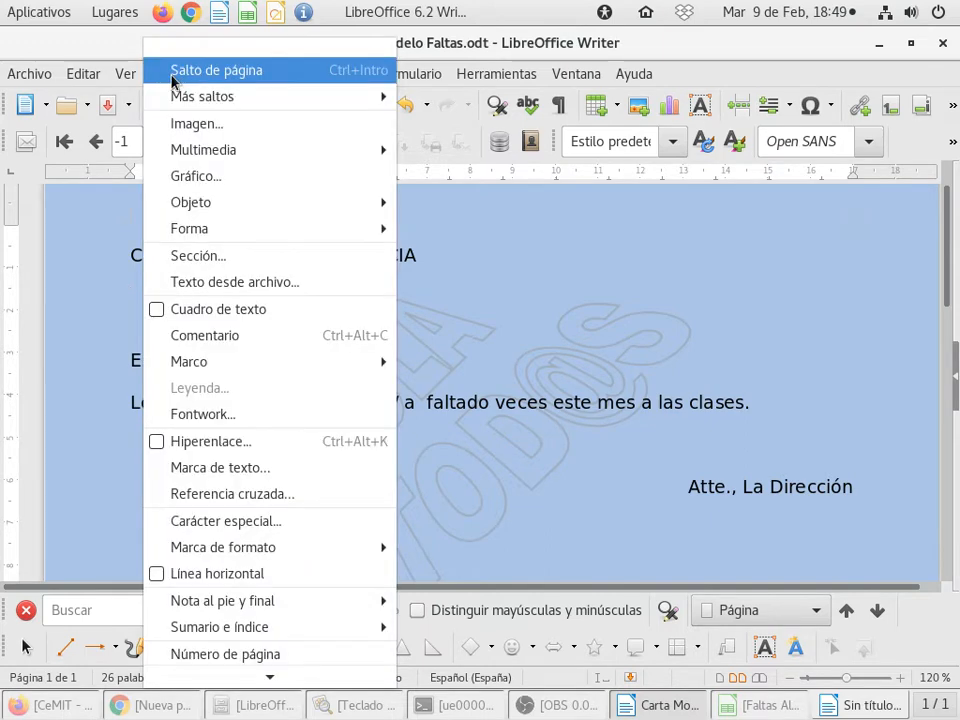
scroll(297, 342, down, 3)
scroll(297, 347, down, 1)
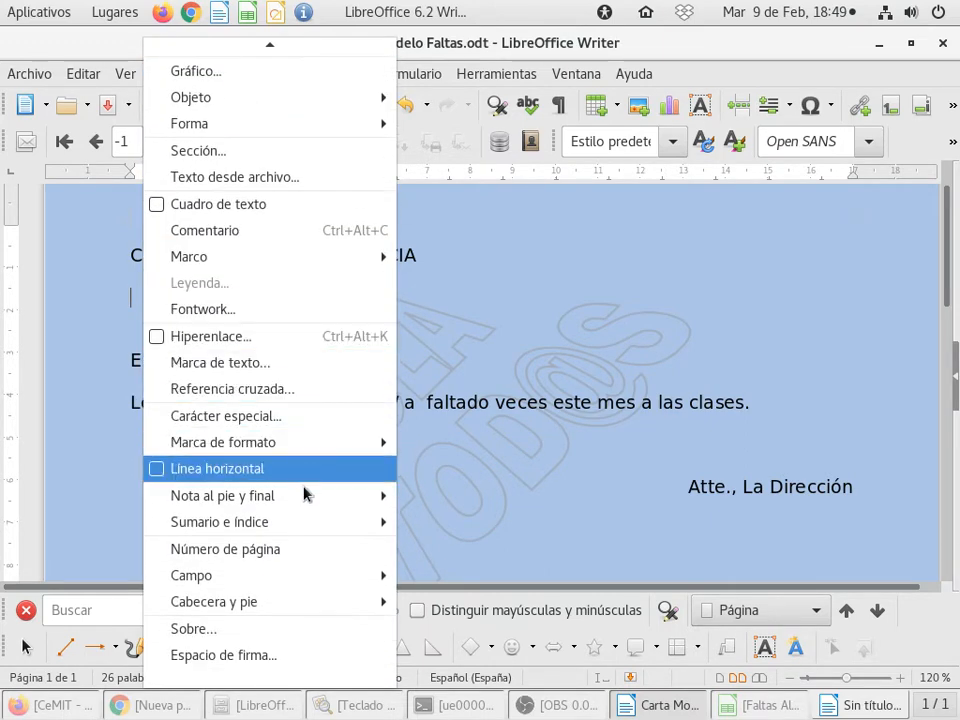
mouse_move(302, 583)
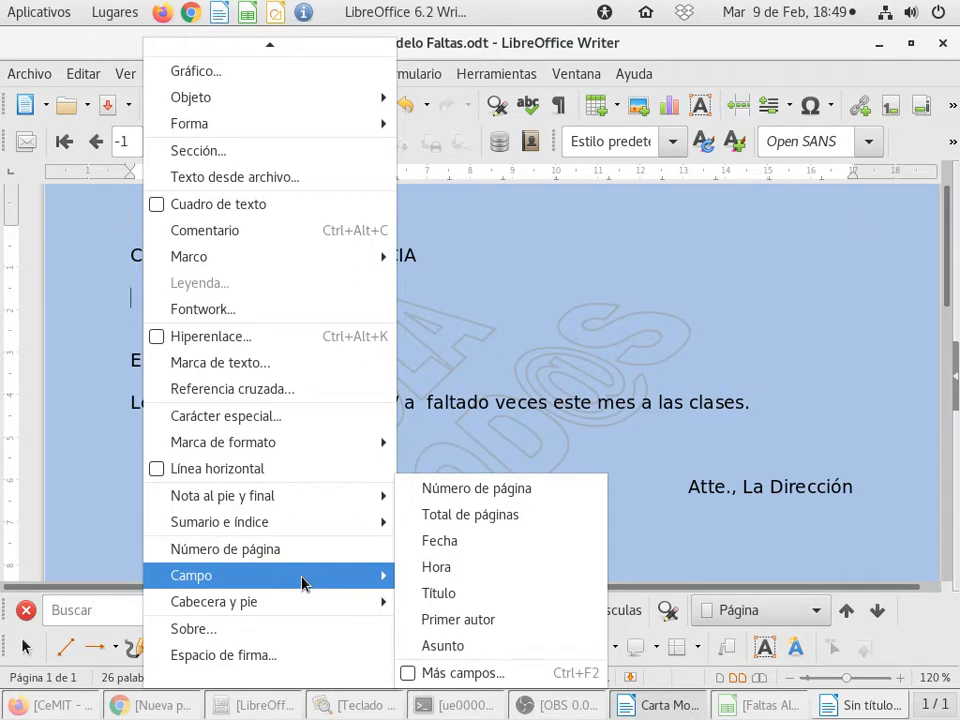
click(521, 677)
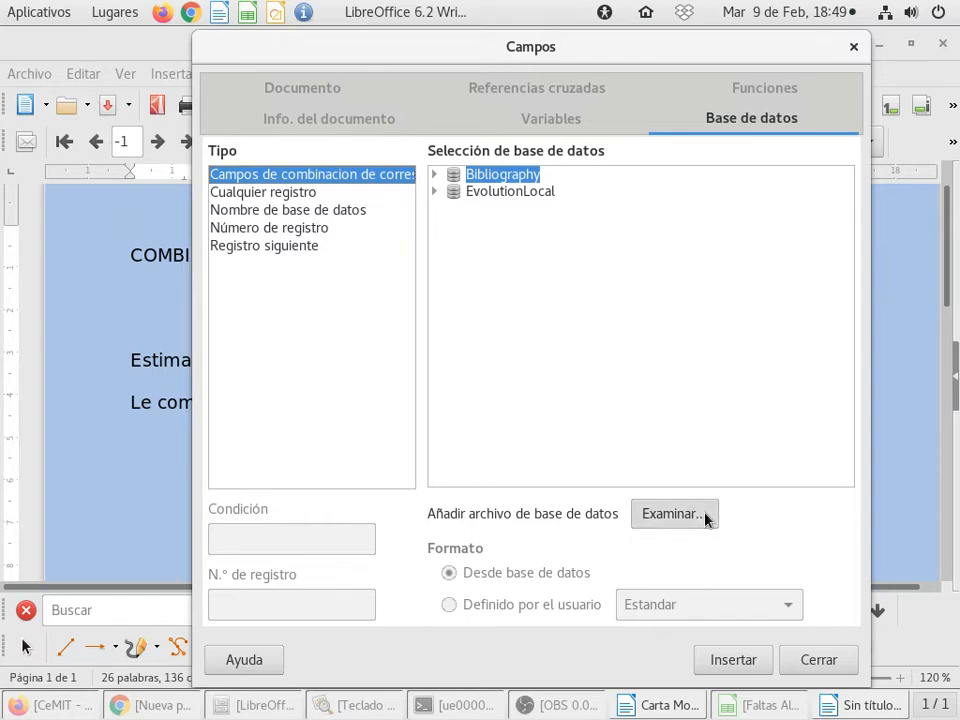
click(674, 514)
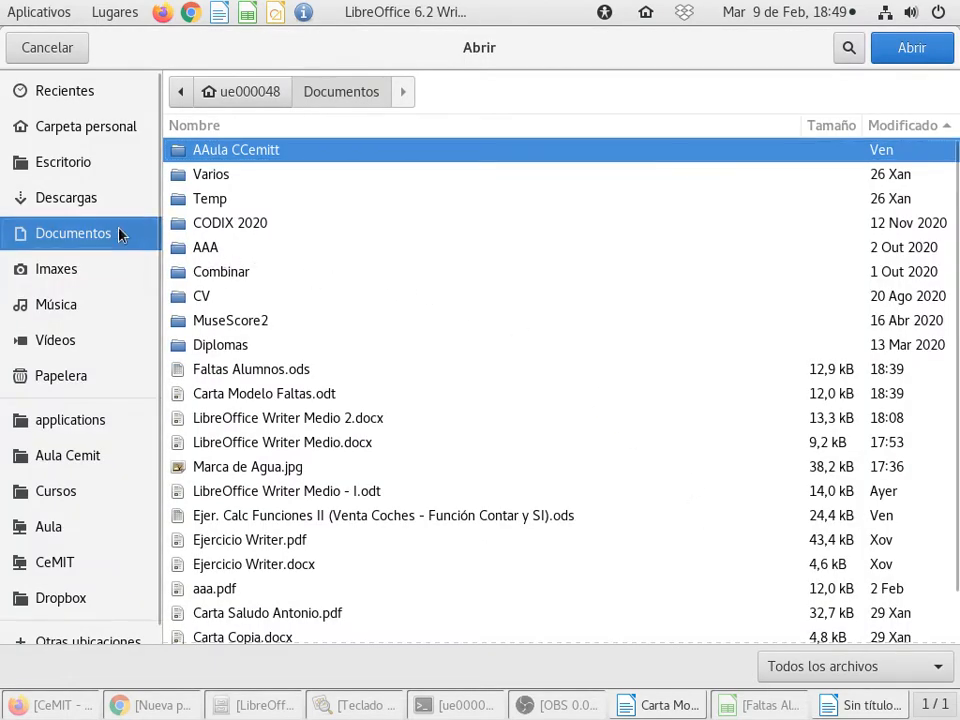
click(288, 371)
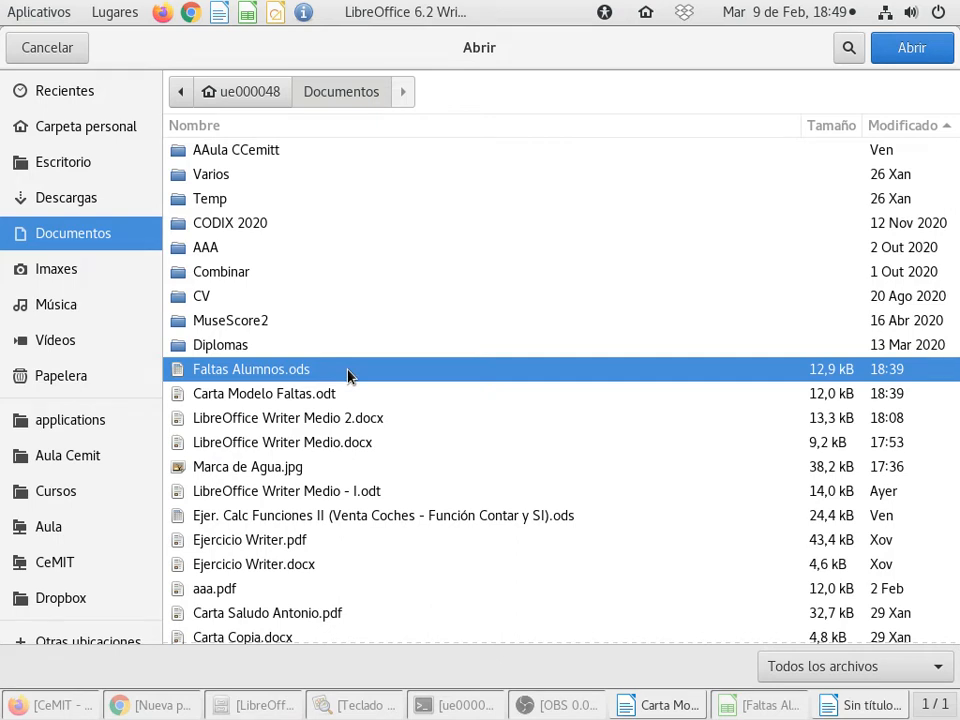
click(931, 50)
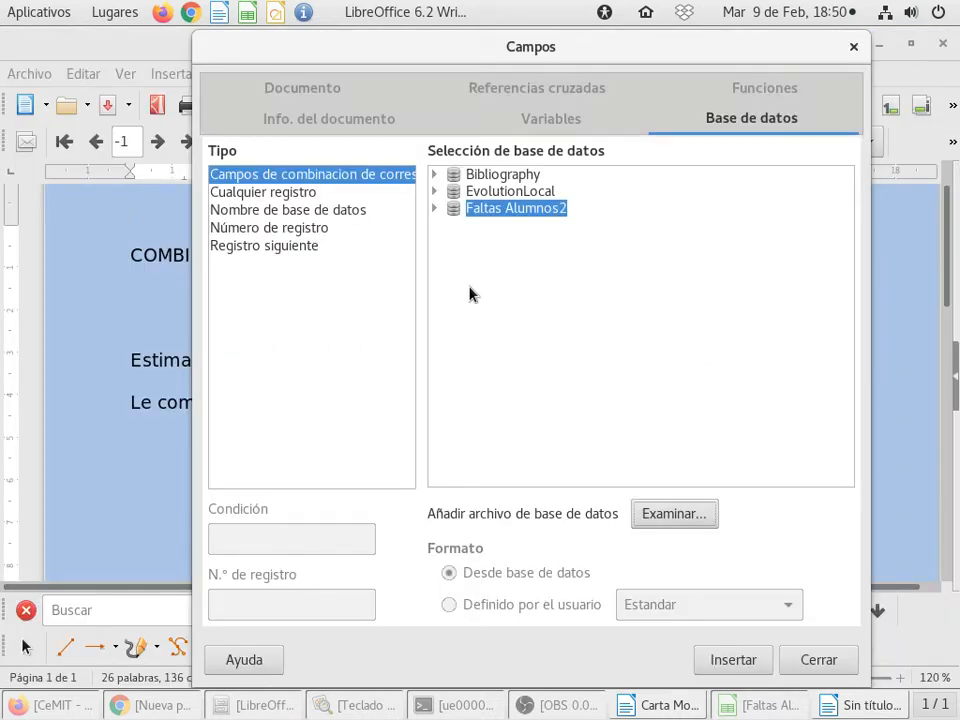
Step: Insert the DIRECCIÓN mail merge field from the Faltas table of Faltas Alumnos2 below the title
click(434, 209)
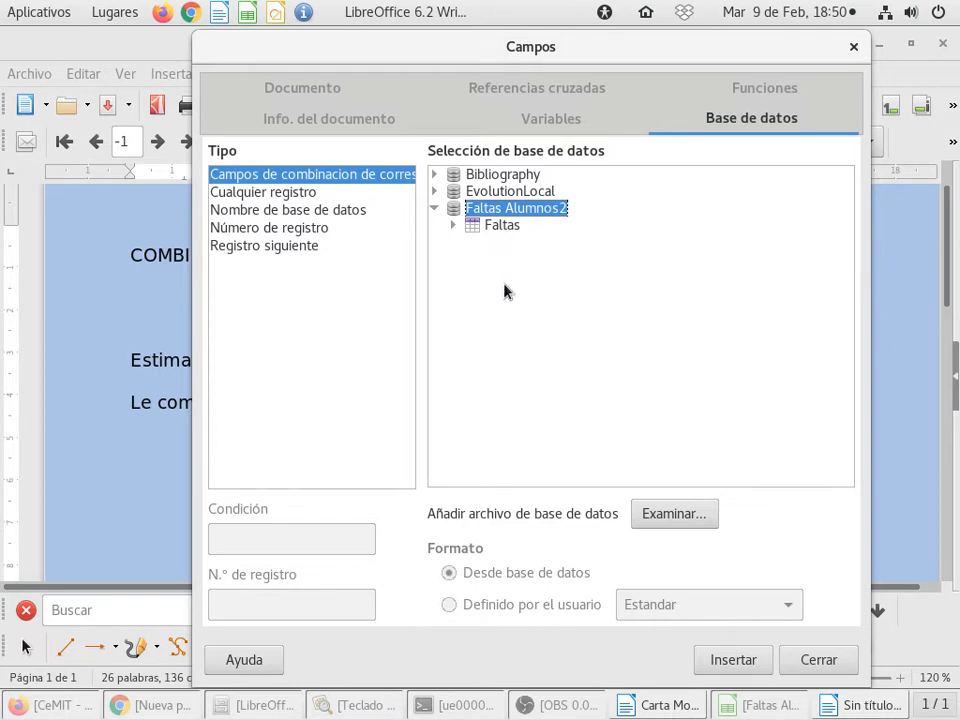
click(451, 226)
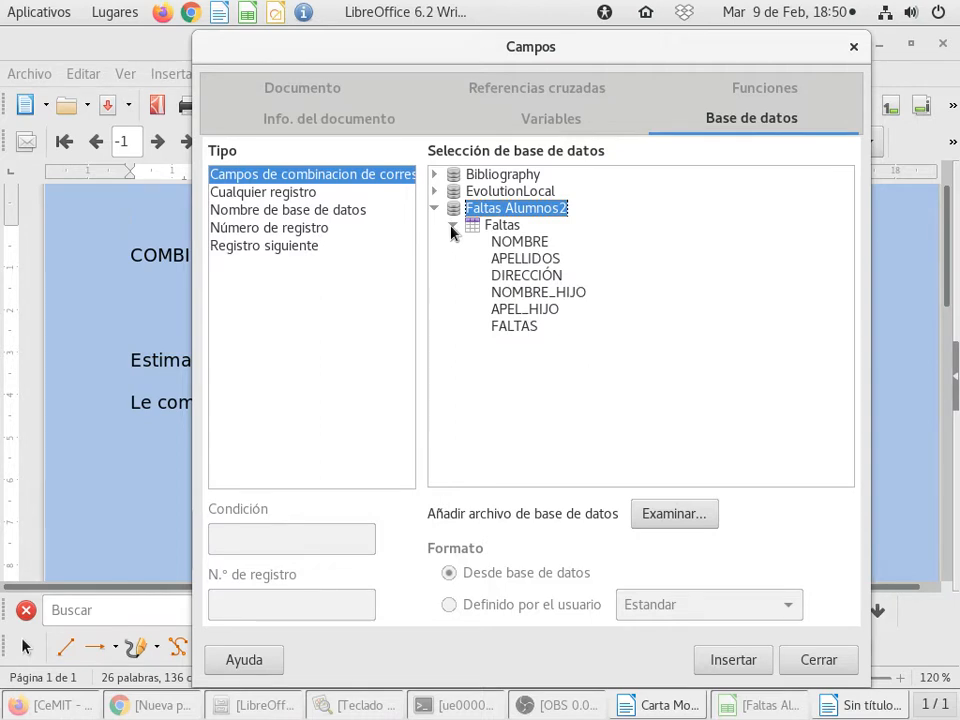
click(555, 277)
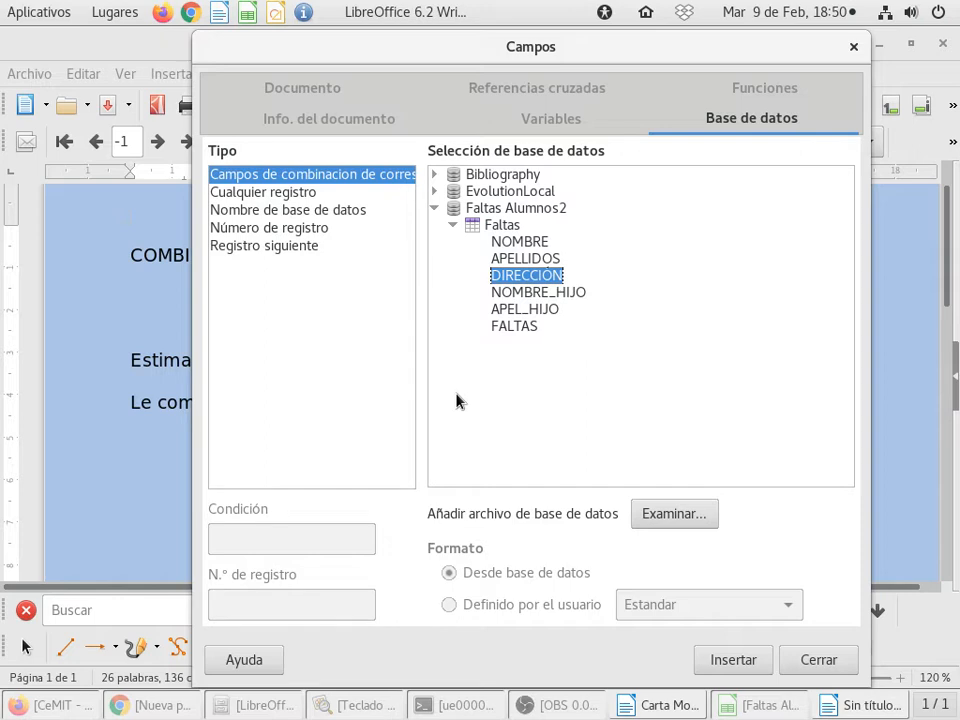
click(732, 662)
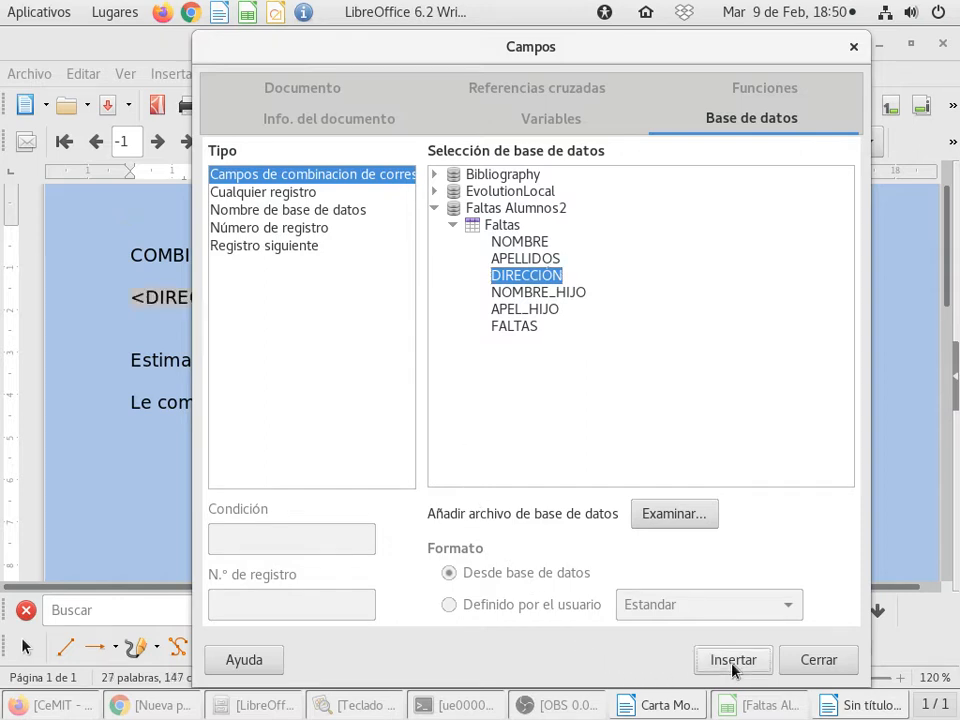
Step: Insert the NOMBRE mail merge field from the Faltas table after "Estimado / a Sr. / Sra." in the greeting and close the fields dialog
drag(420, 47, 559, 55)
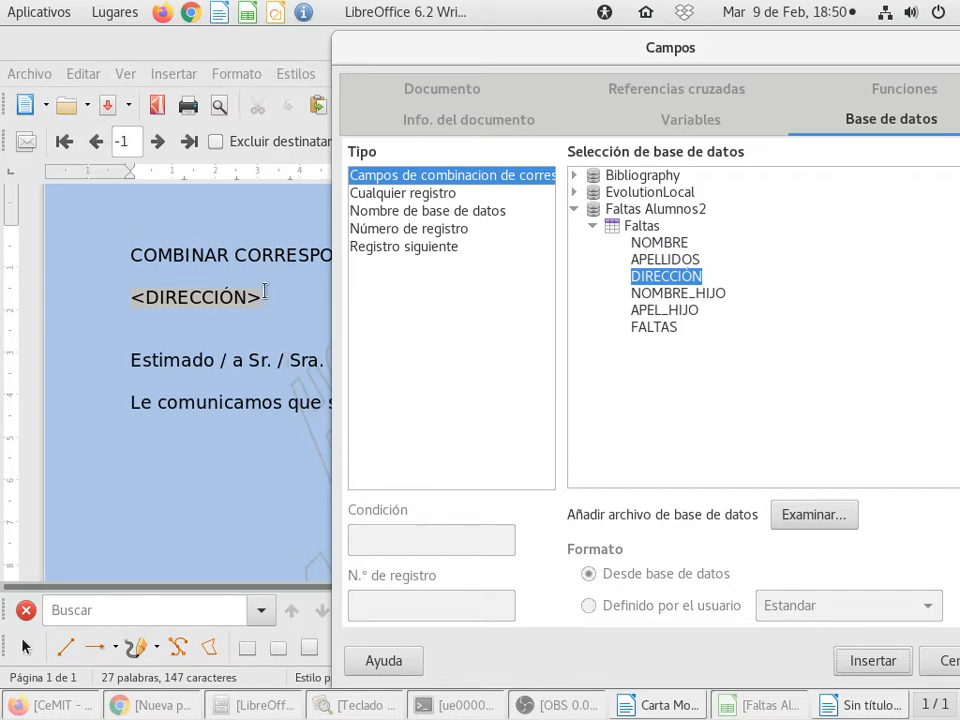
drag(421, 62, 524, 62)
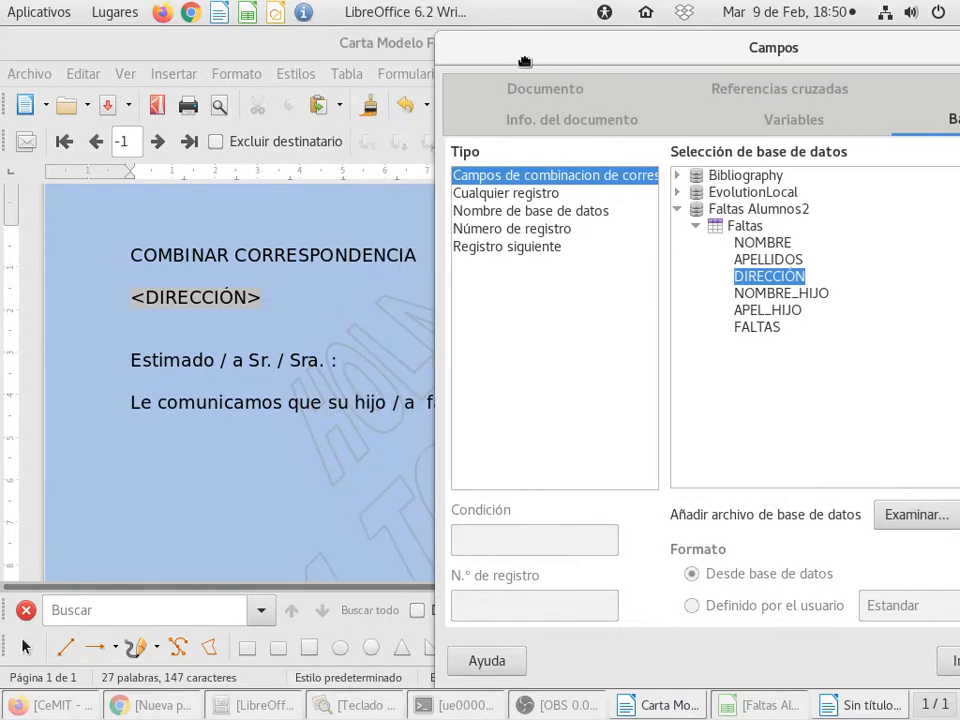
click(332, 362)
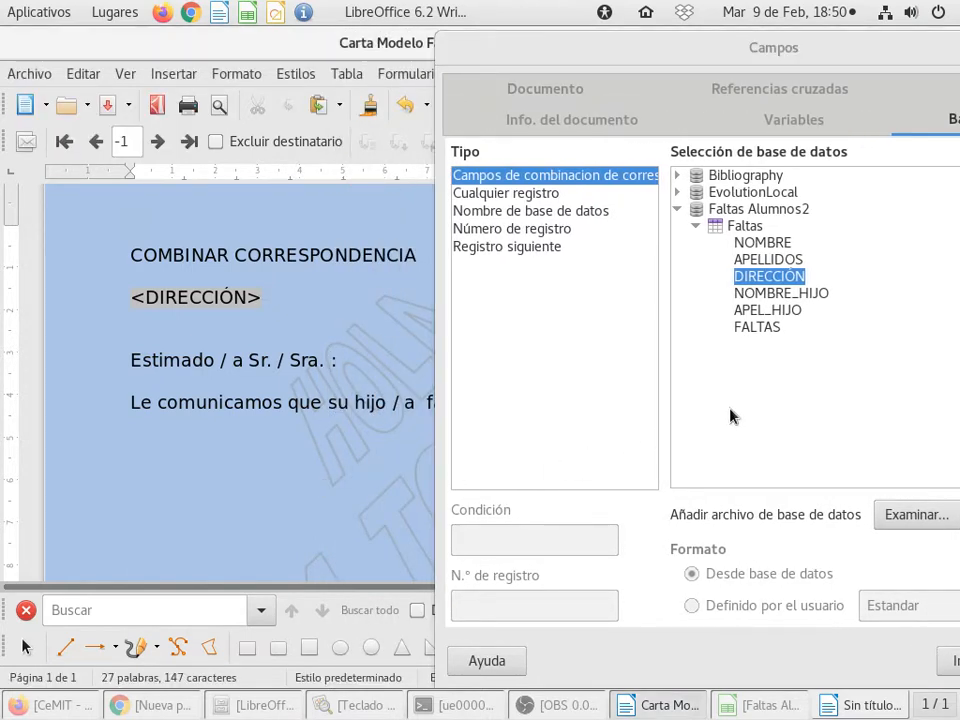
click(757, 243)
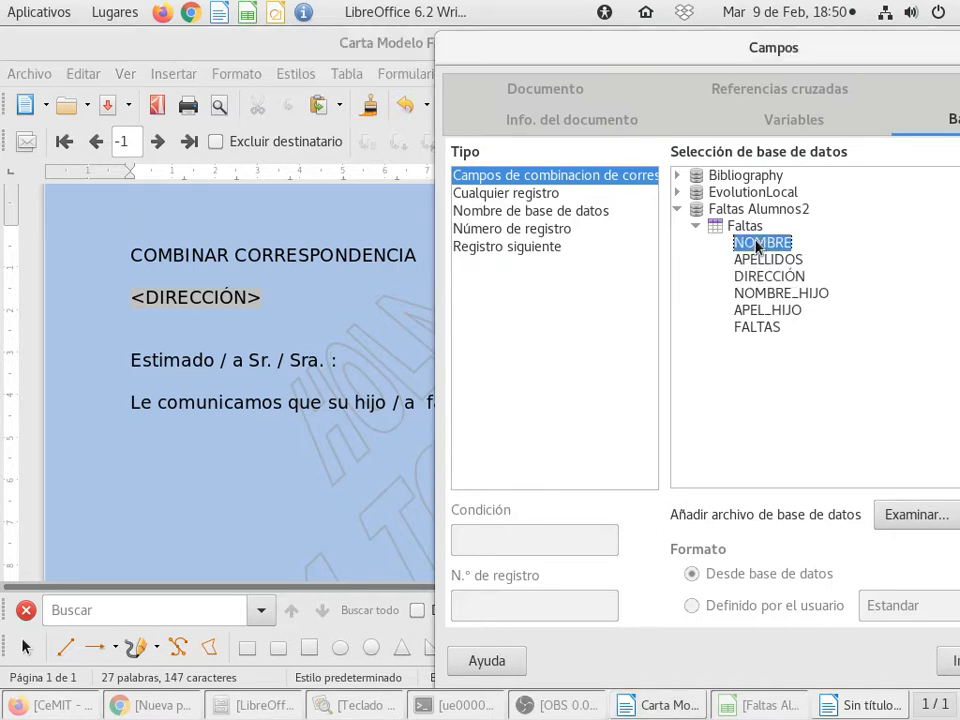
double_click(757, 243)
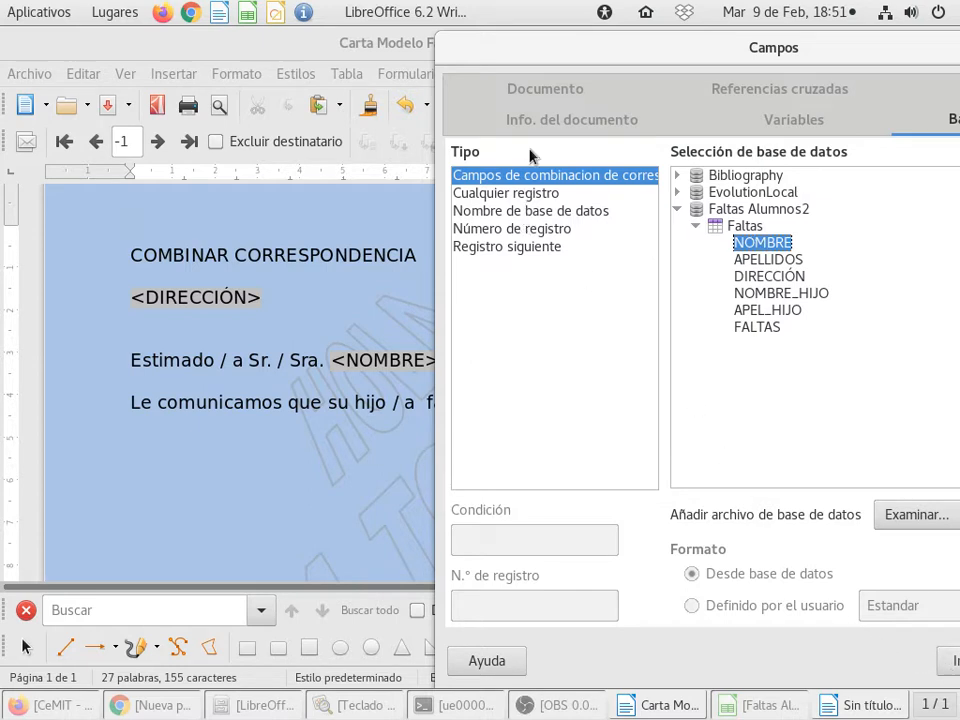
drag(607, 45, 365, 45)
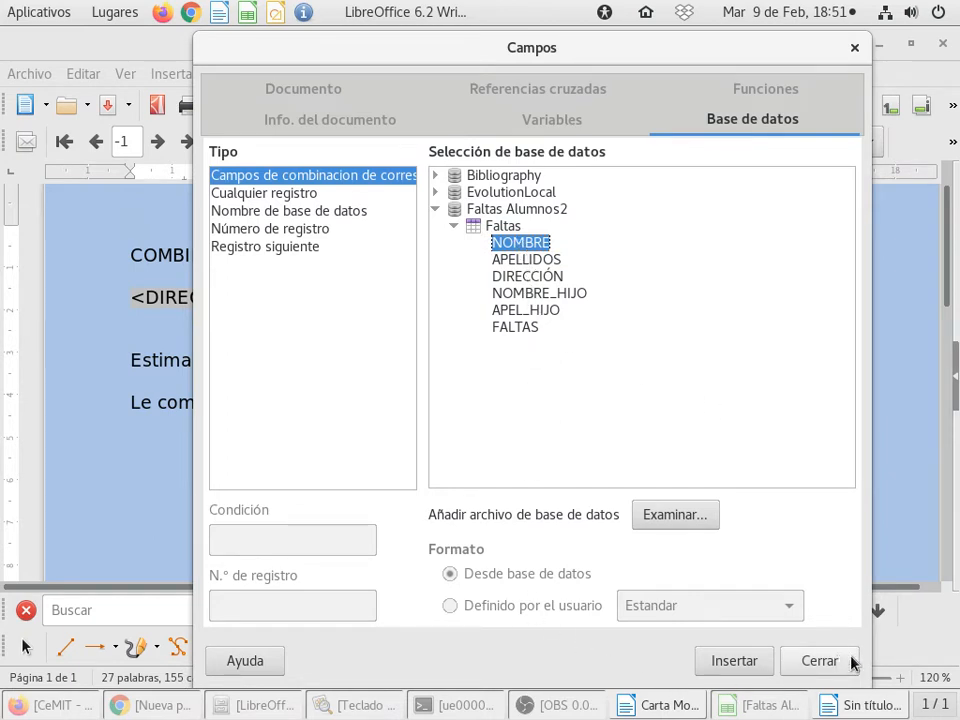
click(819, 661)
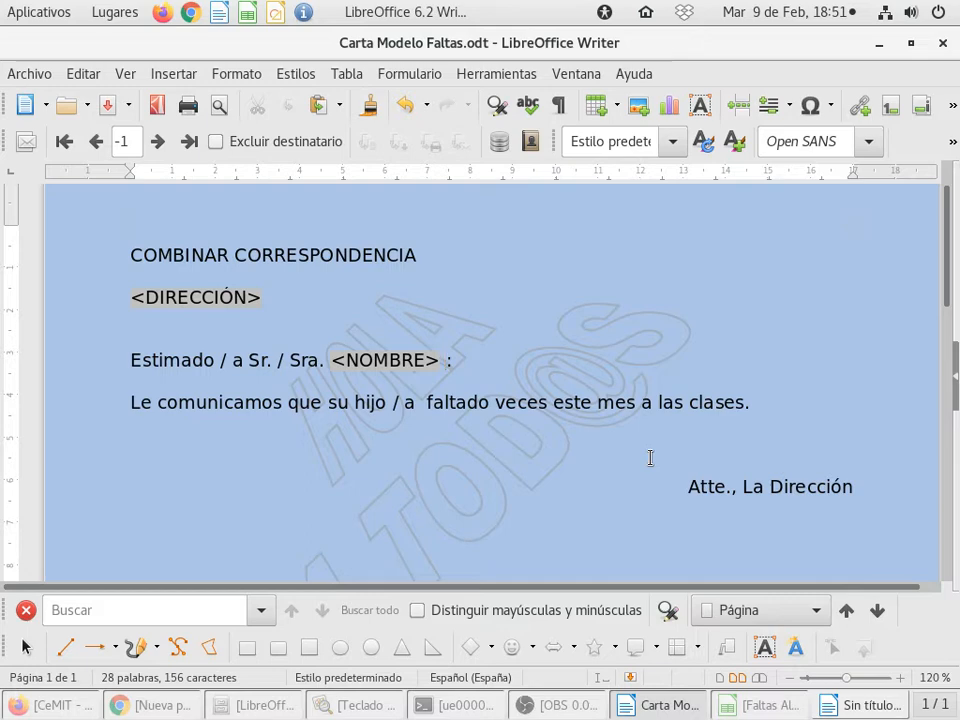
click(326, 364)
key(Delete)
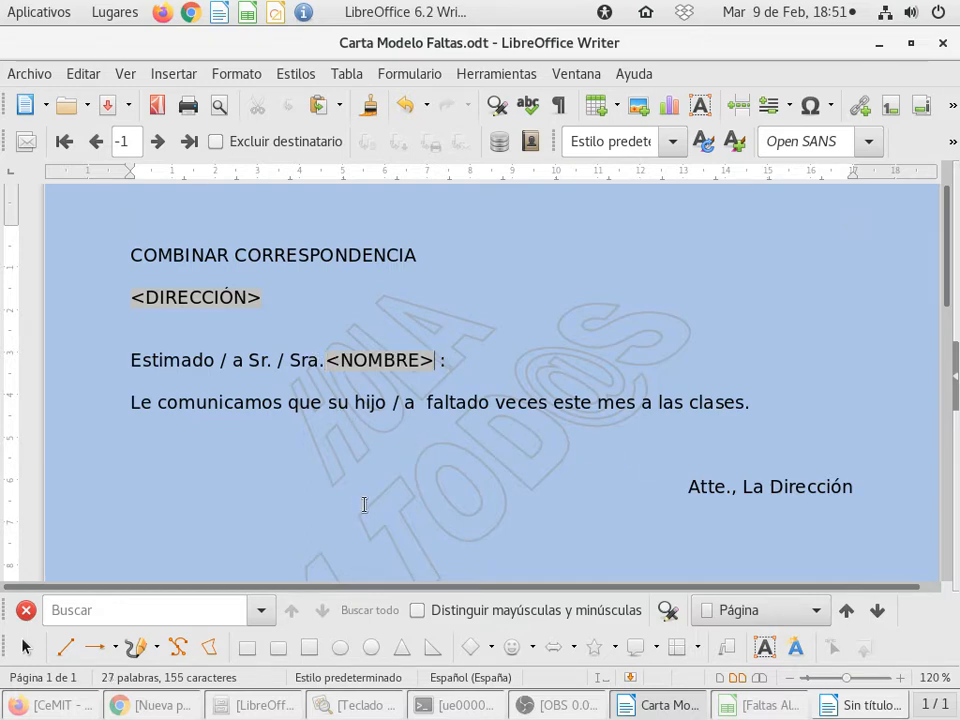
key(Right)
key(Left)
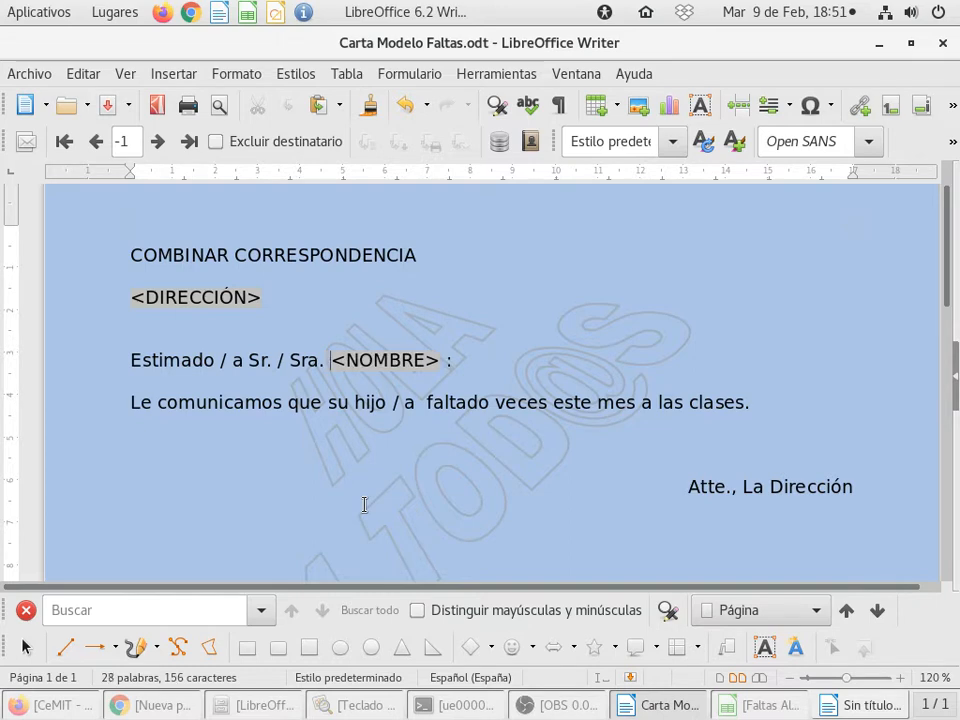
Step: Insert the APELLIDOS mail merge field from the Faltas table between the NOMBRE field and the colon in the greeting
key(Right)
key(Right)
click(167, 72)
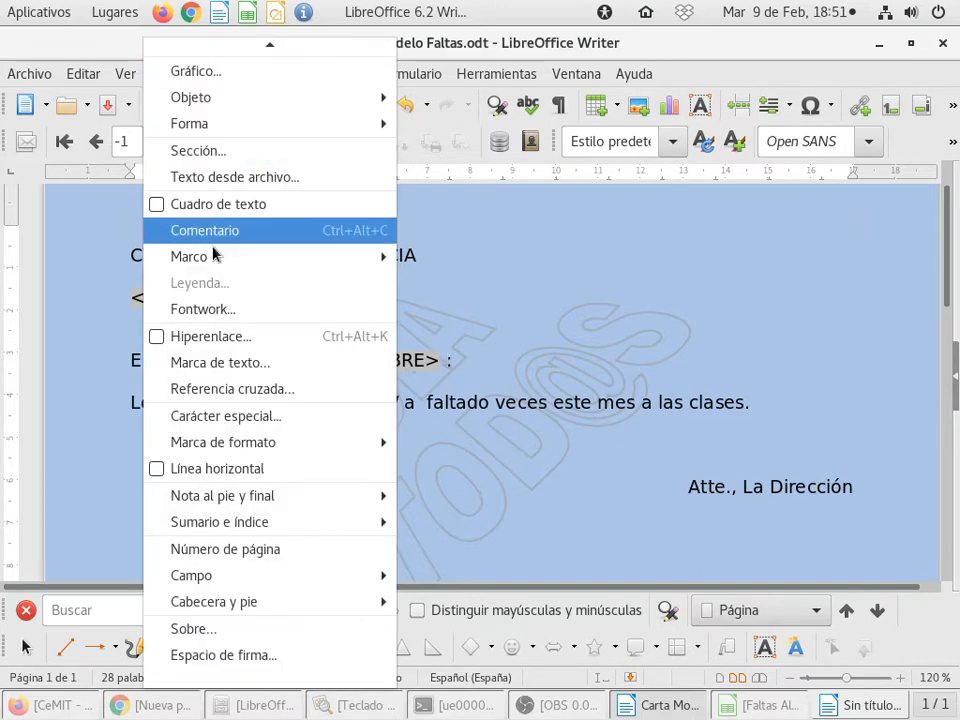
mouse_move(310, 576)
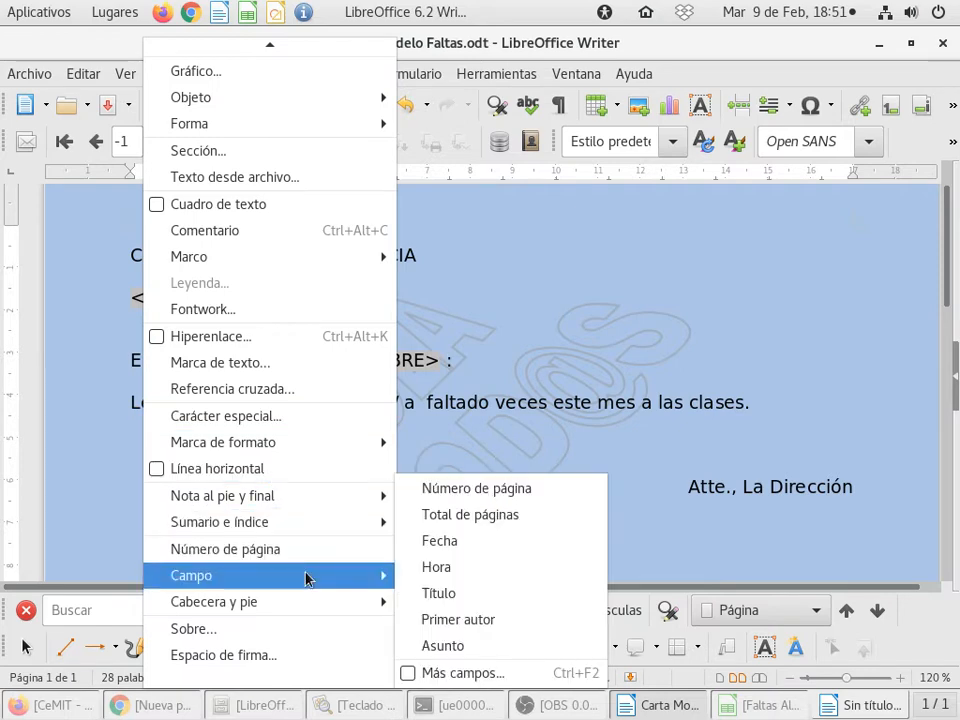
click(529, 678)
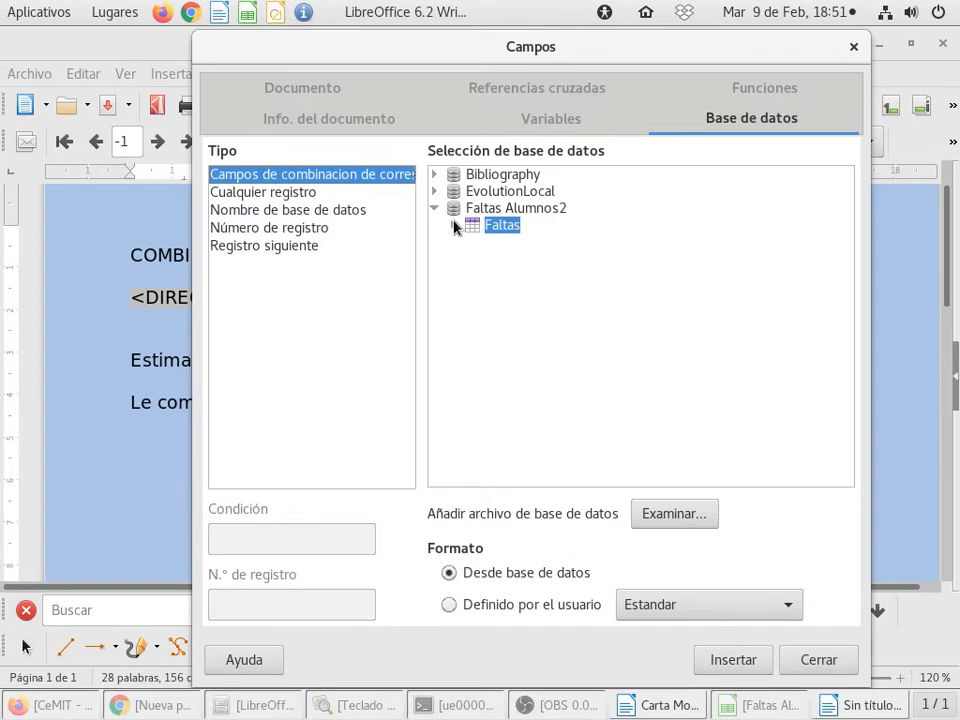
click(454, 225)
click(505, 262)
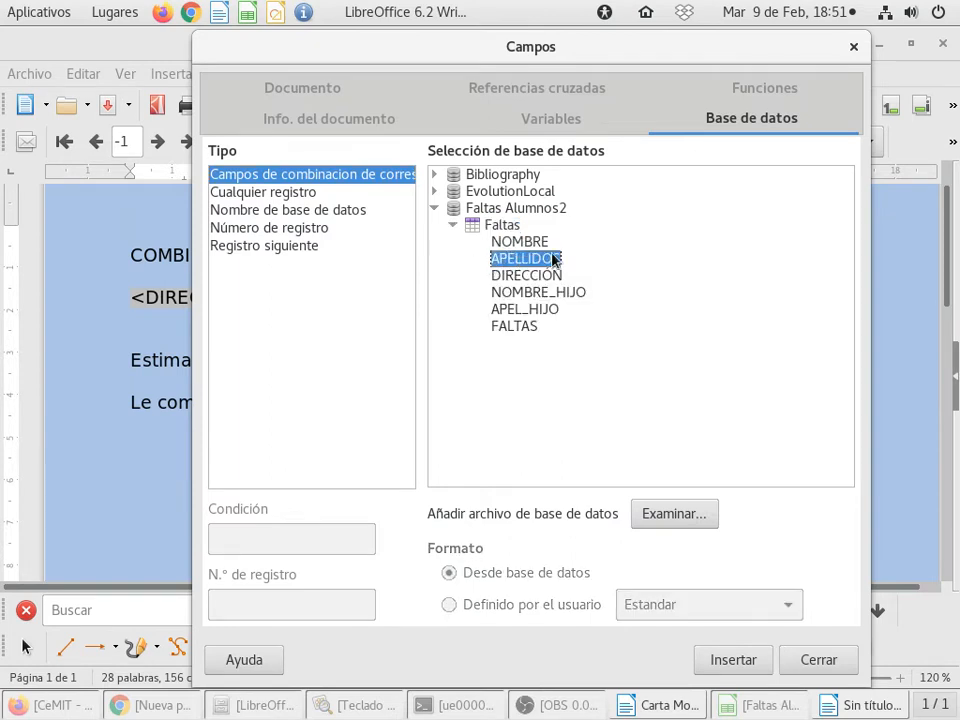
click(727, 660)
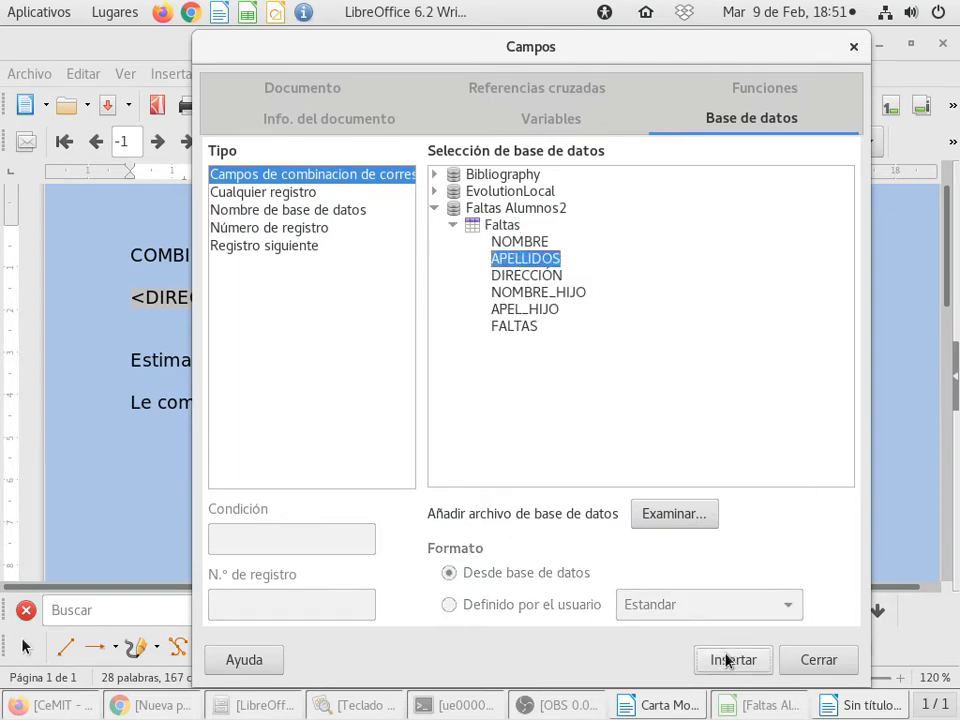
click(846, 660)
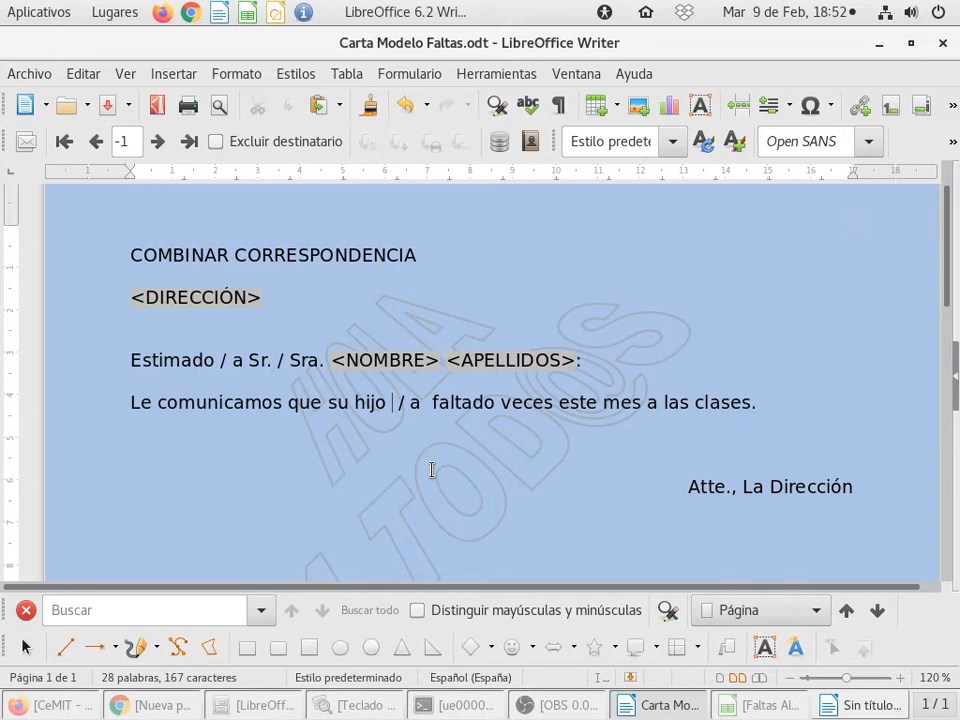
Step: Insert the NOMBRE_HIJO mail merge field from the Faltas table after "su hijo / a" in the body sentence
key(BackSpace)
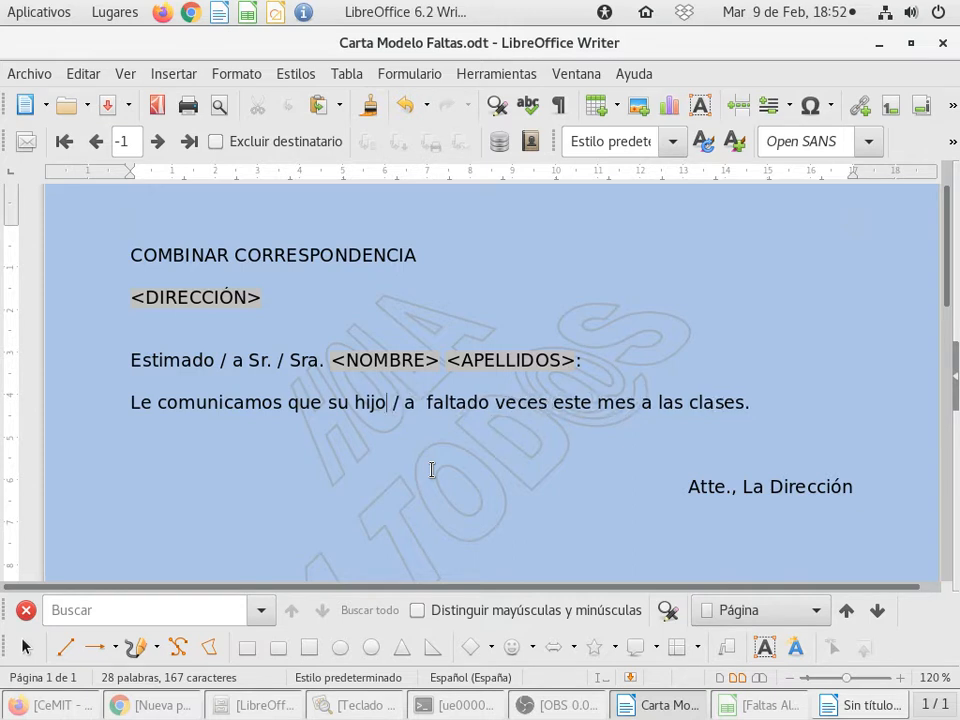
key(Right)
key(Right)
key(Right)
key(Right)
key(Right)
key(Right)
key(Left)
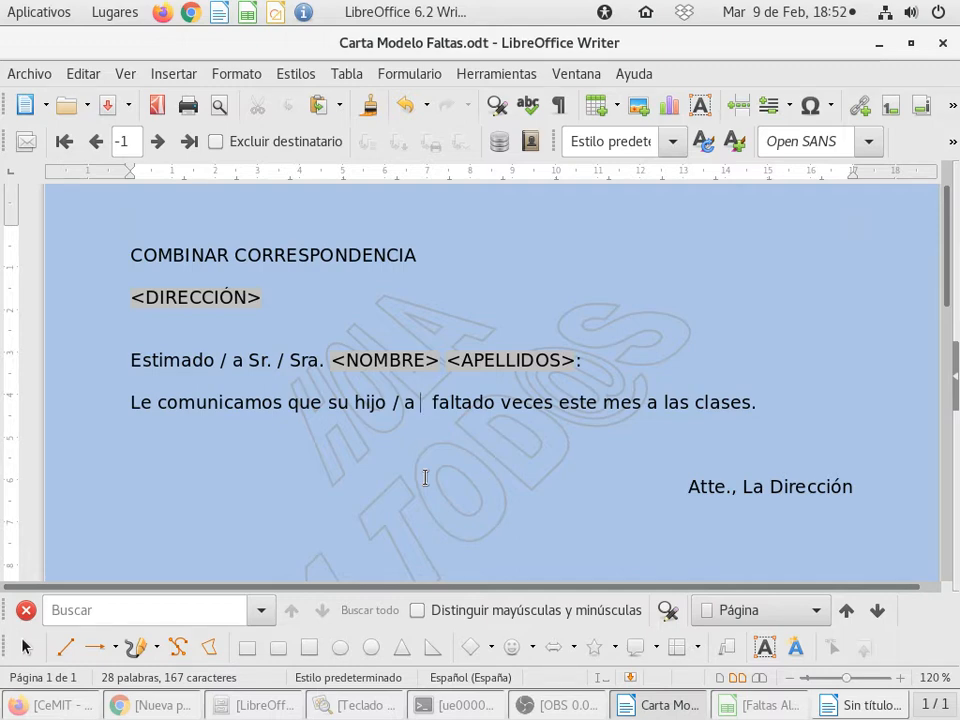
click(172, 75)
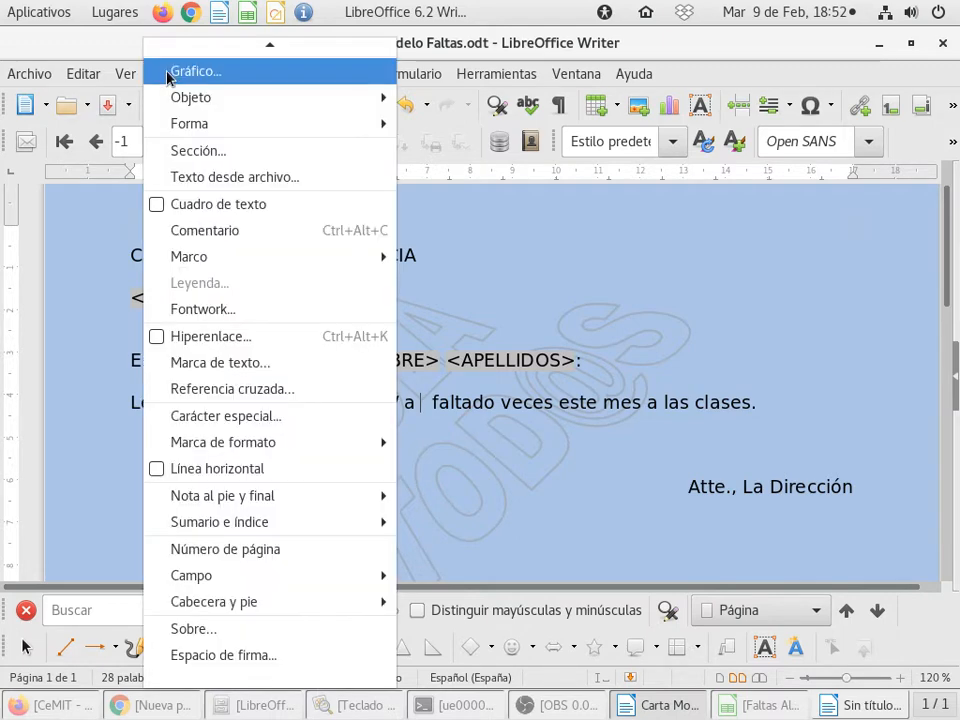
mouse_move(320, 586)
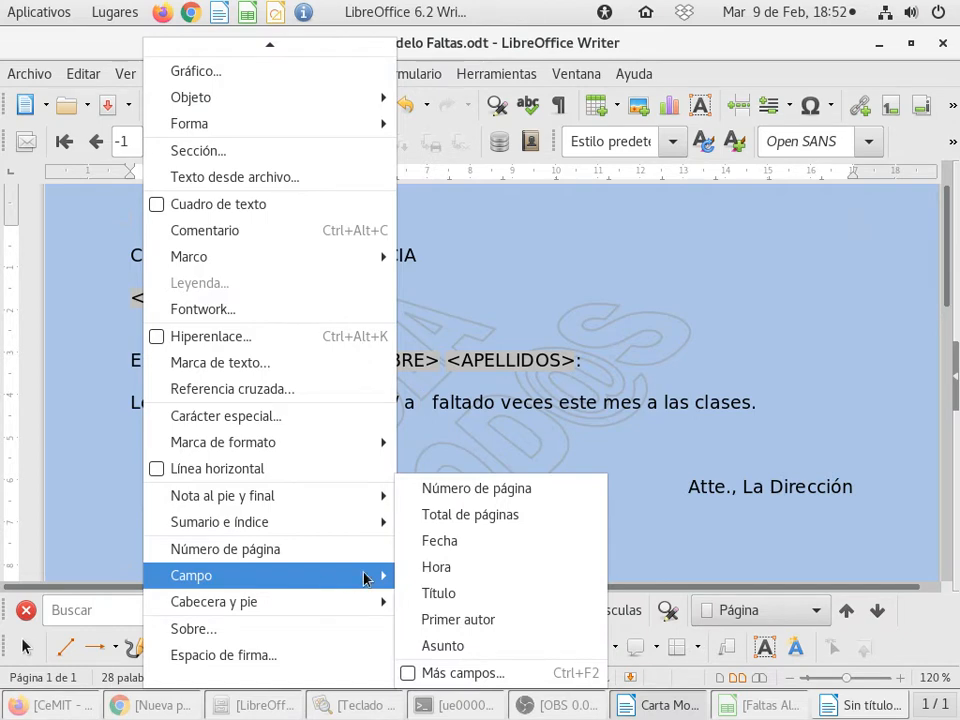
click(516, 672)
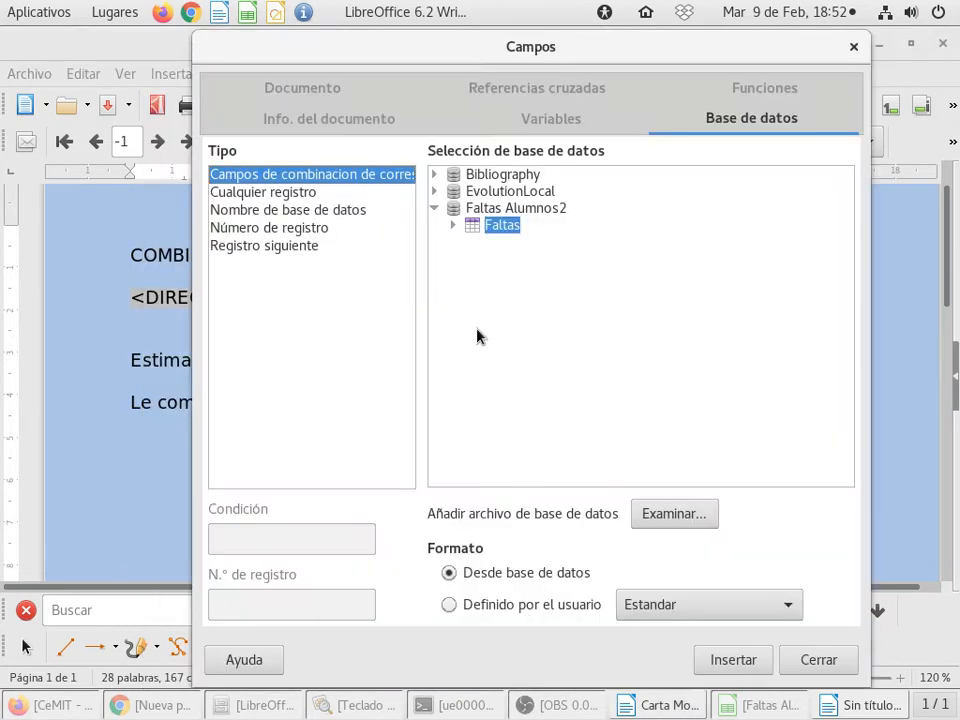
click(452, 225)
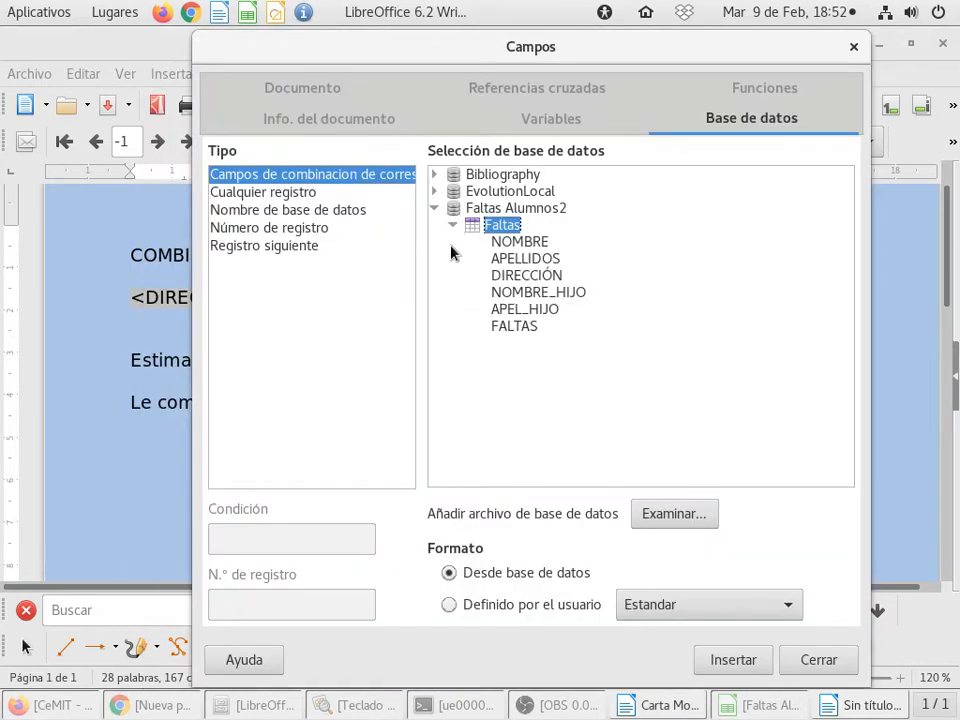
click(540, 291)
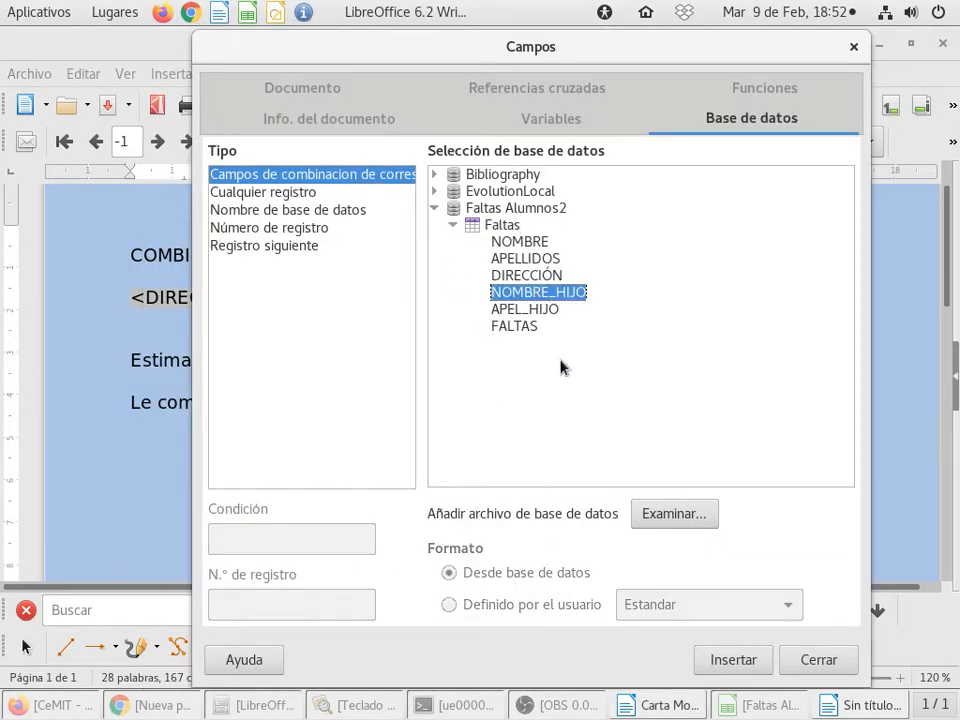
click(720, 659)
click(832, 659)
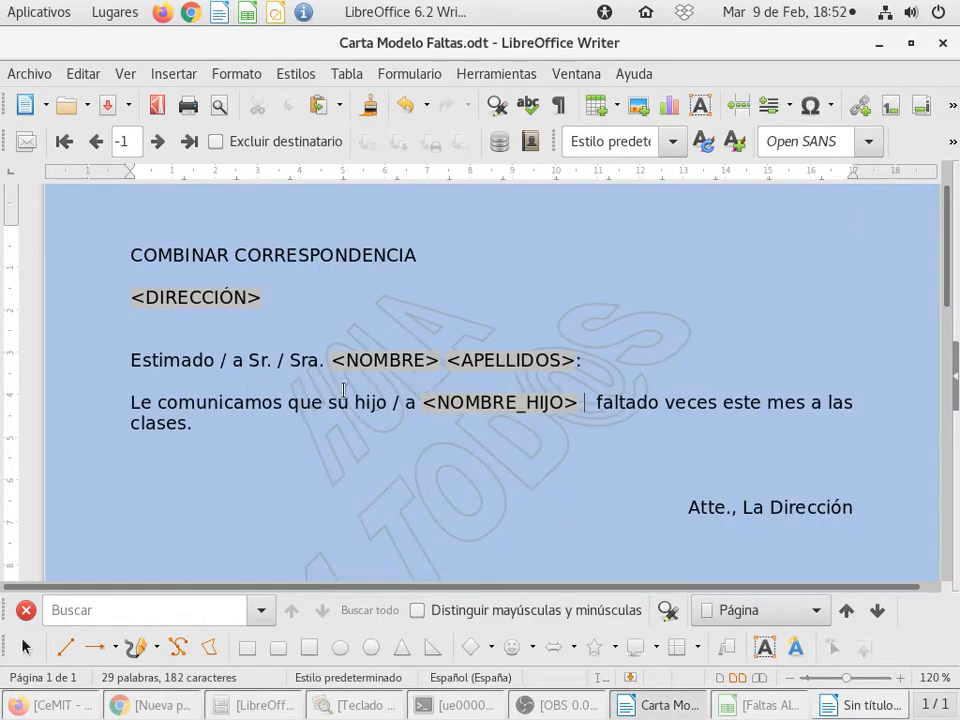
Step: Insert the APEL_HIJO mail merge field from the Faltas table after the NOMBRE_HIJO field in the body sentence
click(176, 74)
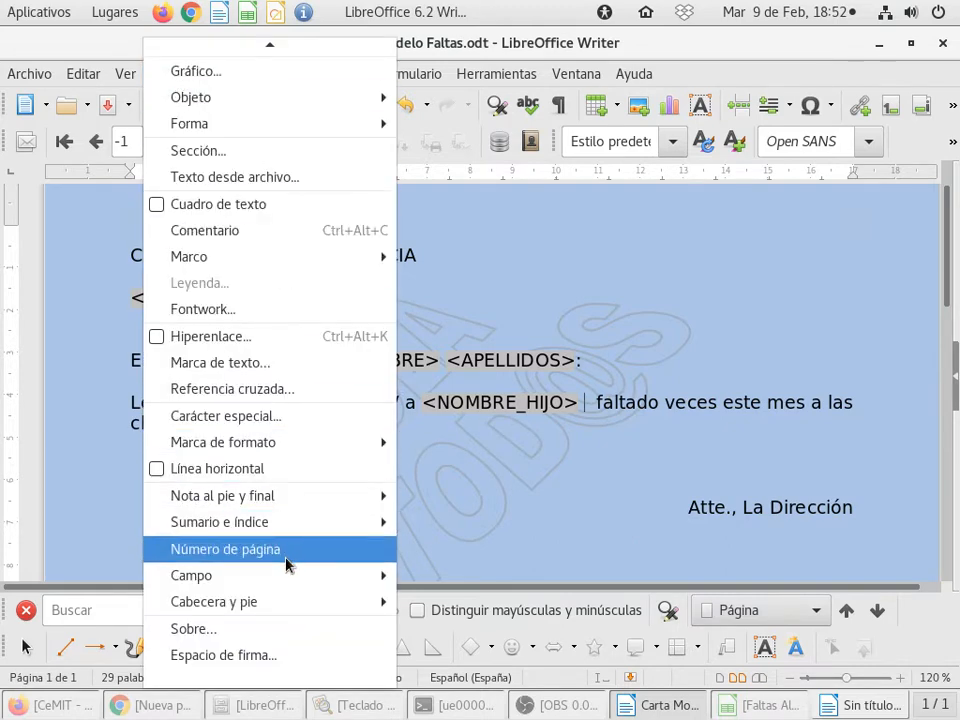
mouse_move(306, 580)
click(546, 677)
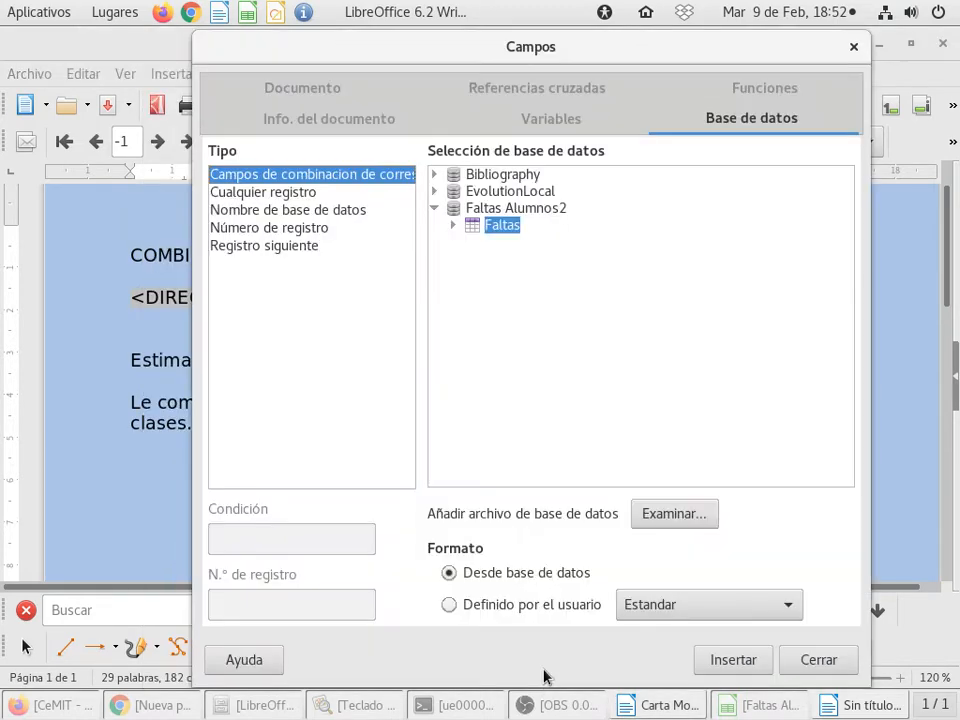
click(452, 224)
click(535, 310)
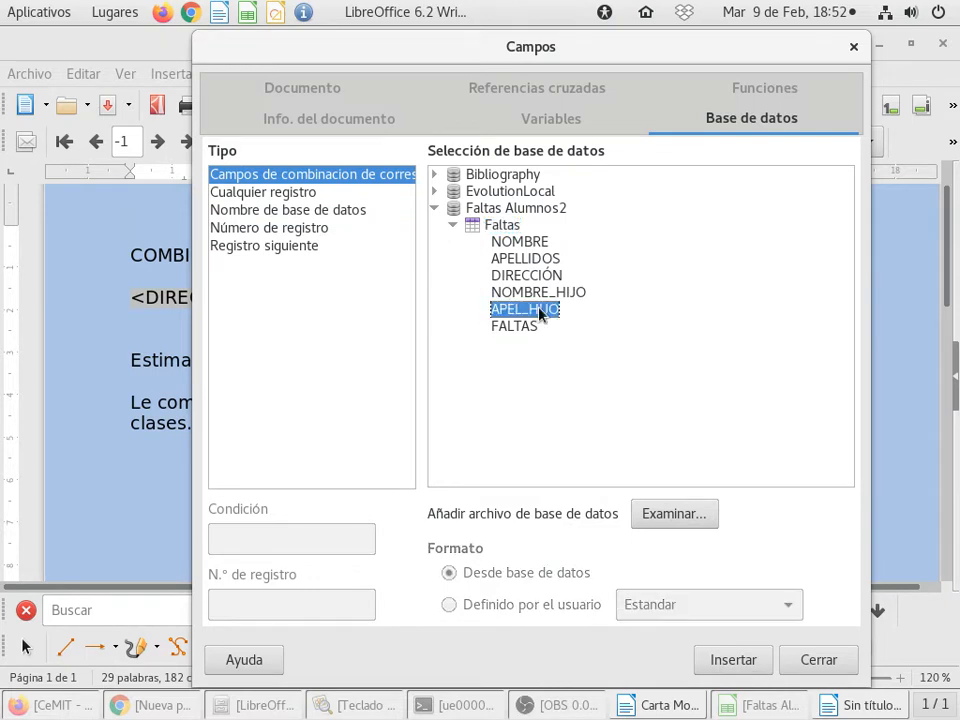
click(735, 668)
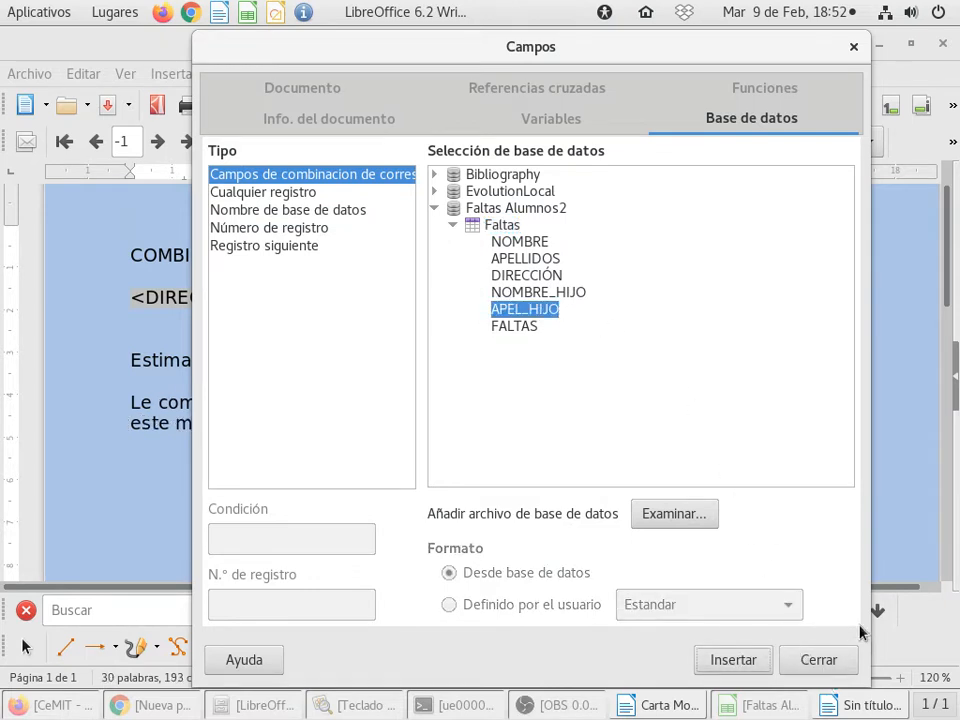
click(844, 662)
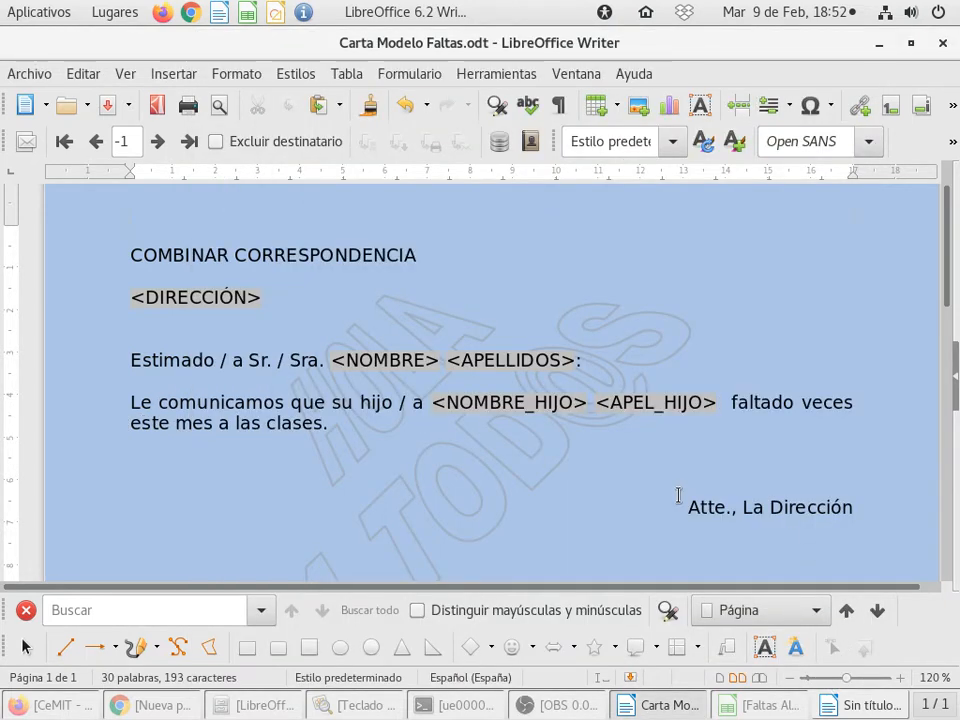
Step: Remove the extra space after the APEL_HIJO field and add the word "ha" in lowercase before "faltado"
key(Right)
key(Delete)
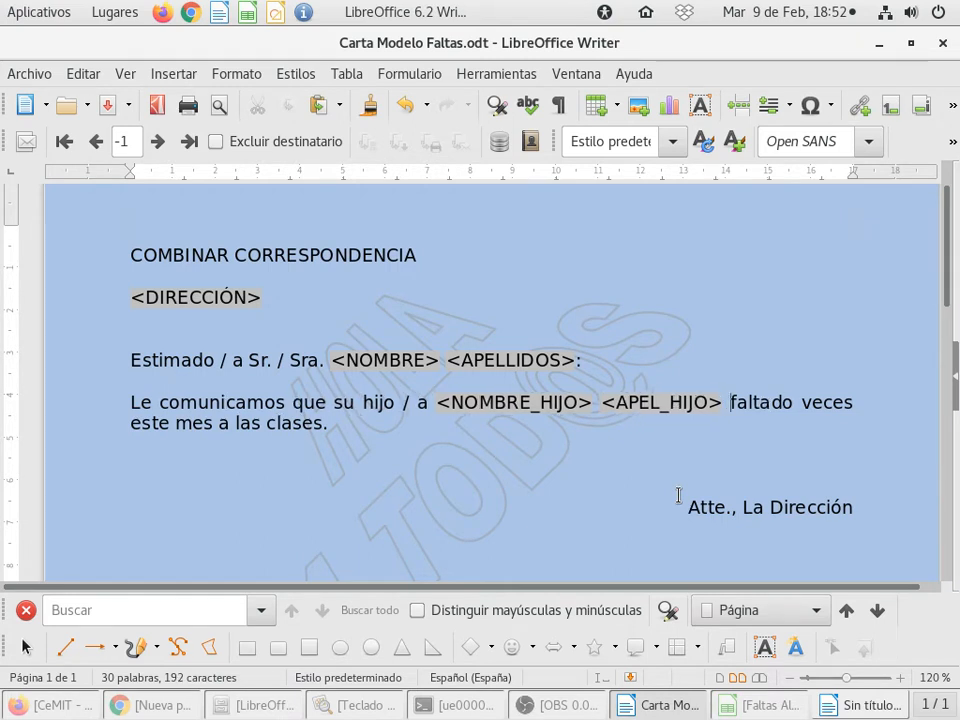
text(HA)
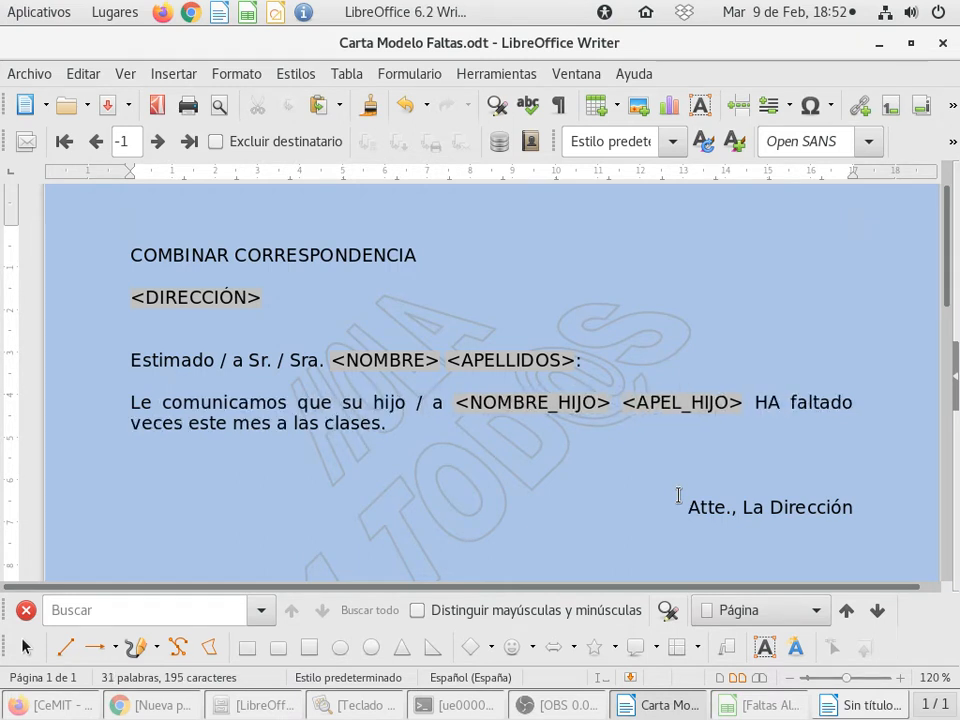
key(BackSpace)
key(BackSpace)
key(BackSpace)
text(ha)
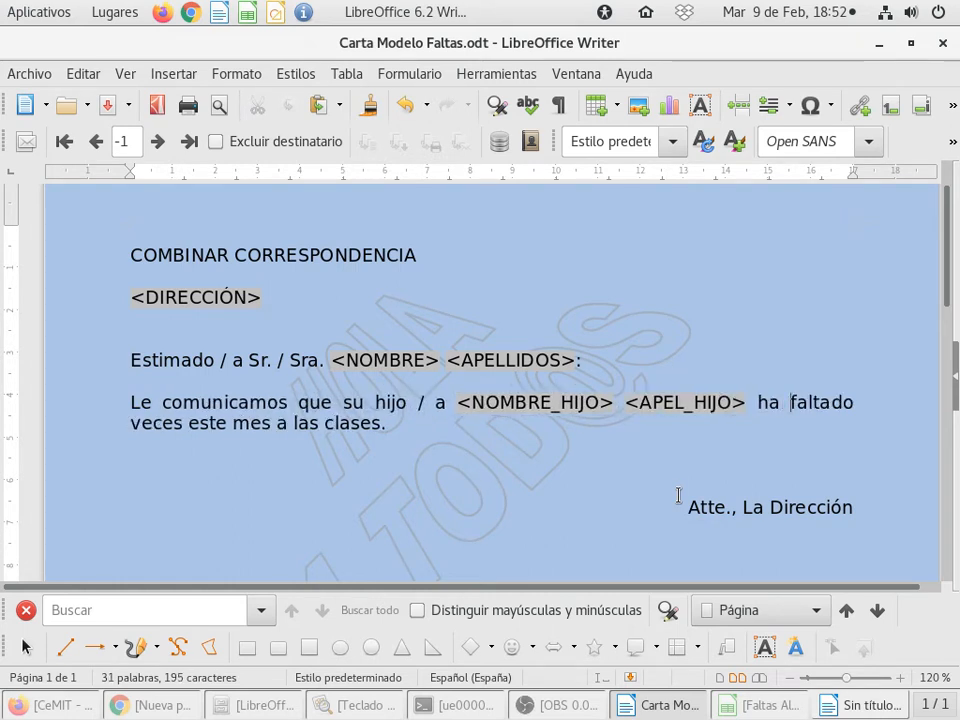
Step: Insert the FALTAS mail merge field from the Faltas table between "faltado" and "veces" in the body sentence
key(Right)
key(Right)
key(Right)
key(Right)
key(Right)
key(Right)
key(Right)
click(760, 699)
click(759, 699)
click(186, 75)
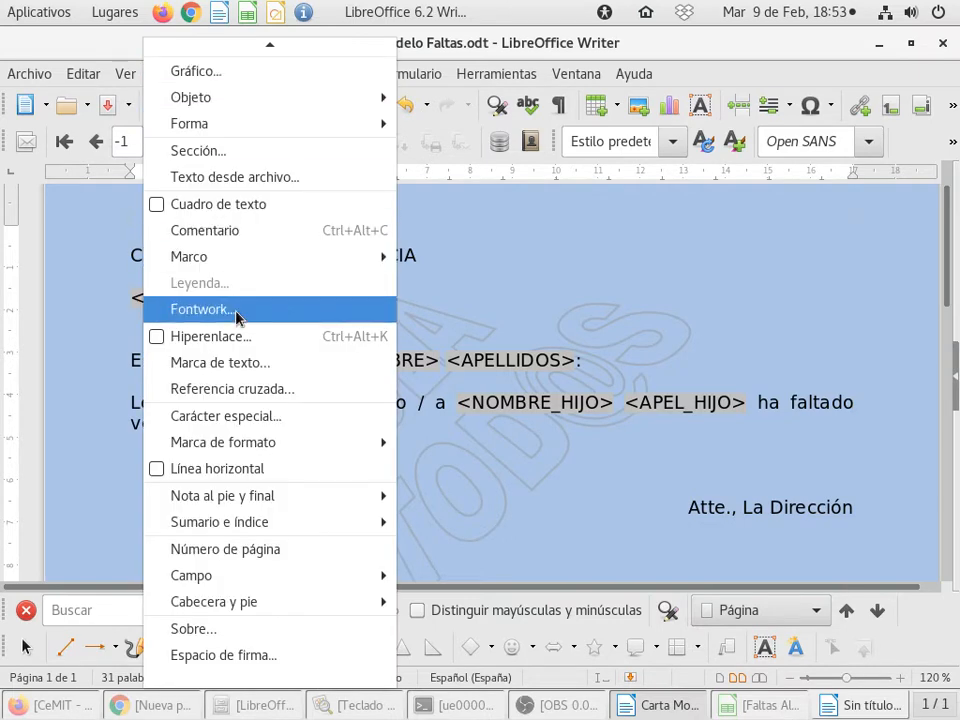
mouse_move(304, 580)
click(460, 673)
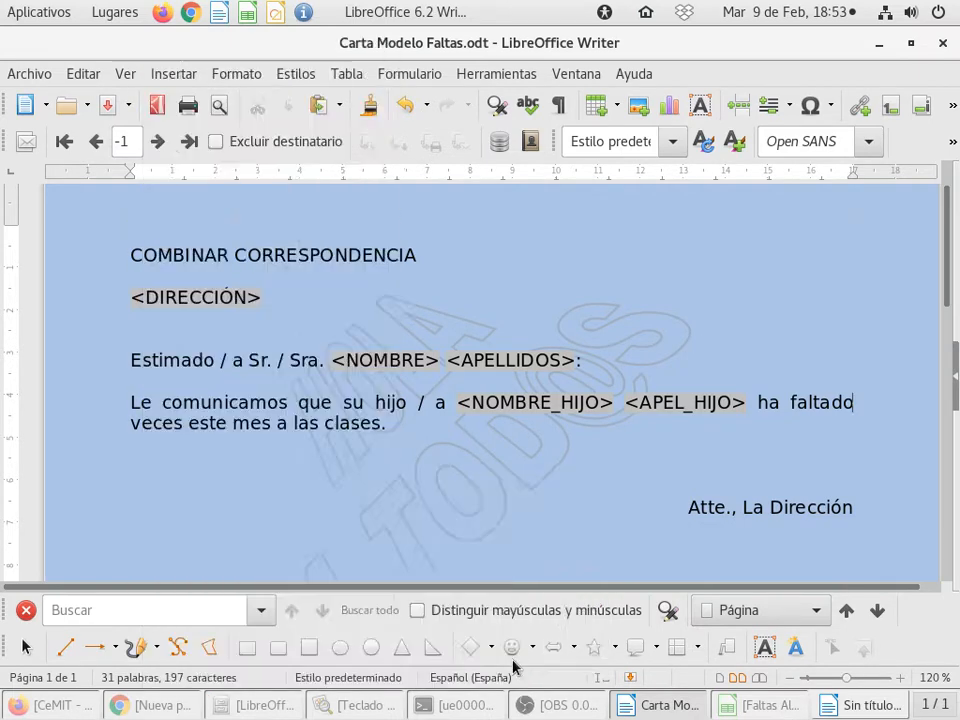
click(453, 225)
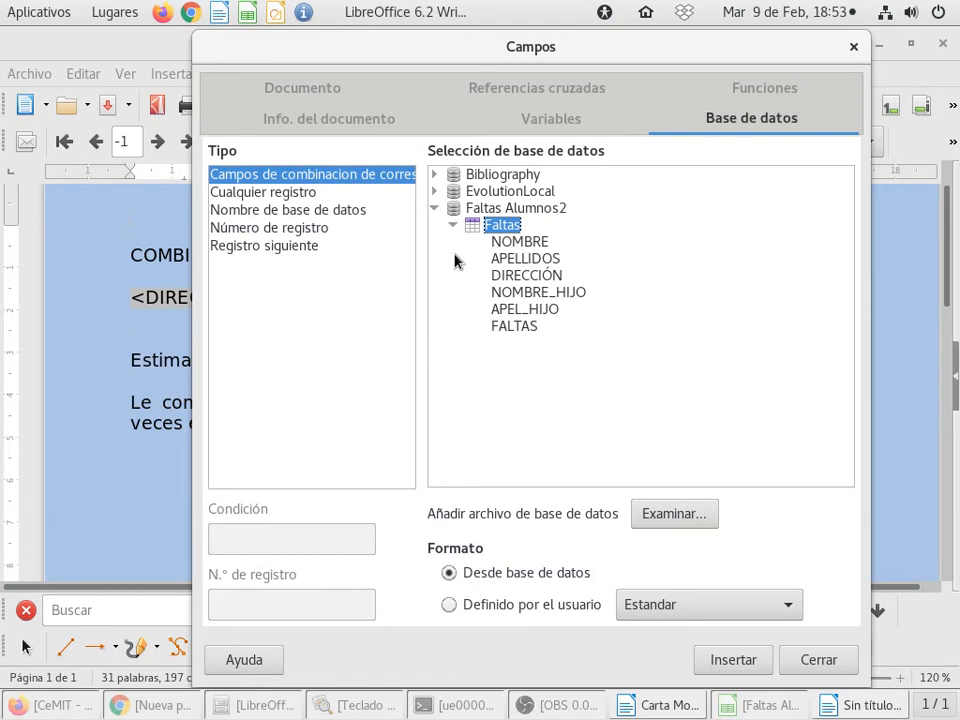
click(514, 327)
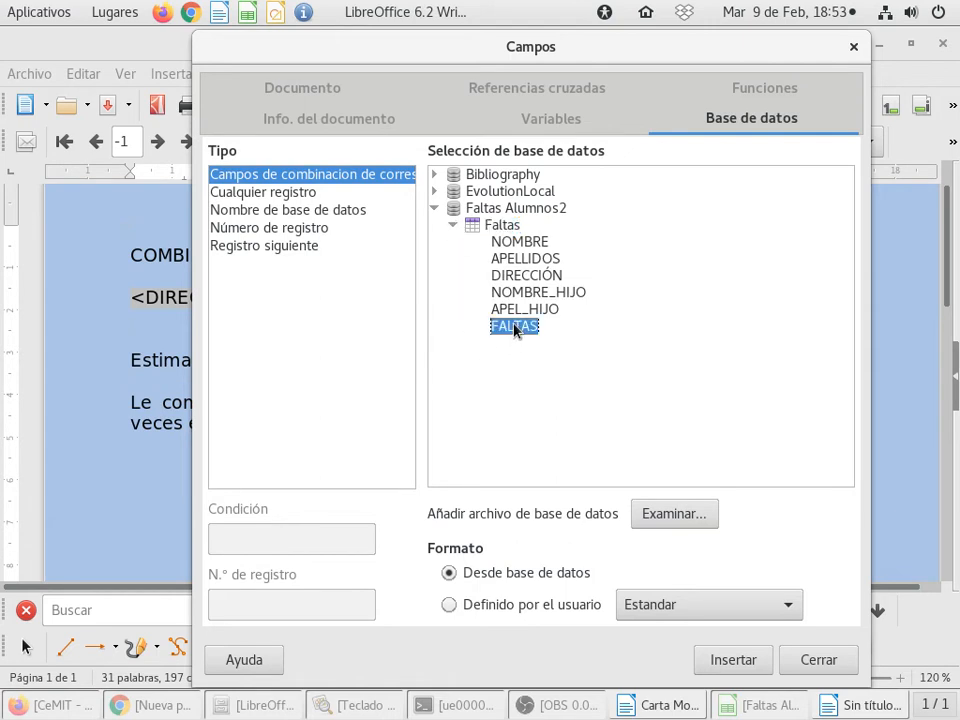
click(719, 659)
click(830, 664)
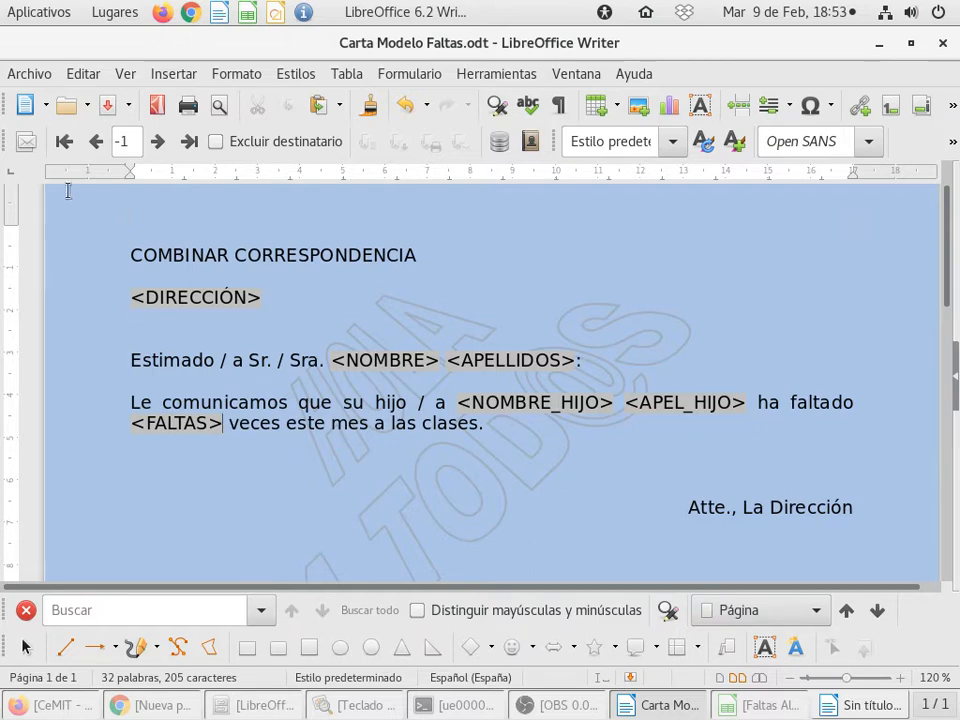
Step: Save the letter and start printing it, choosing to print it as a form letter
click(110, 108)
click(188, 106)
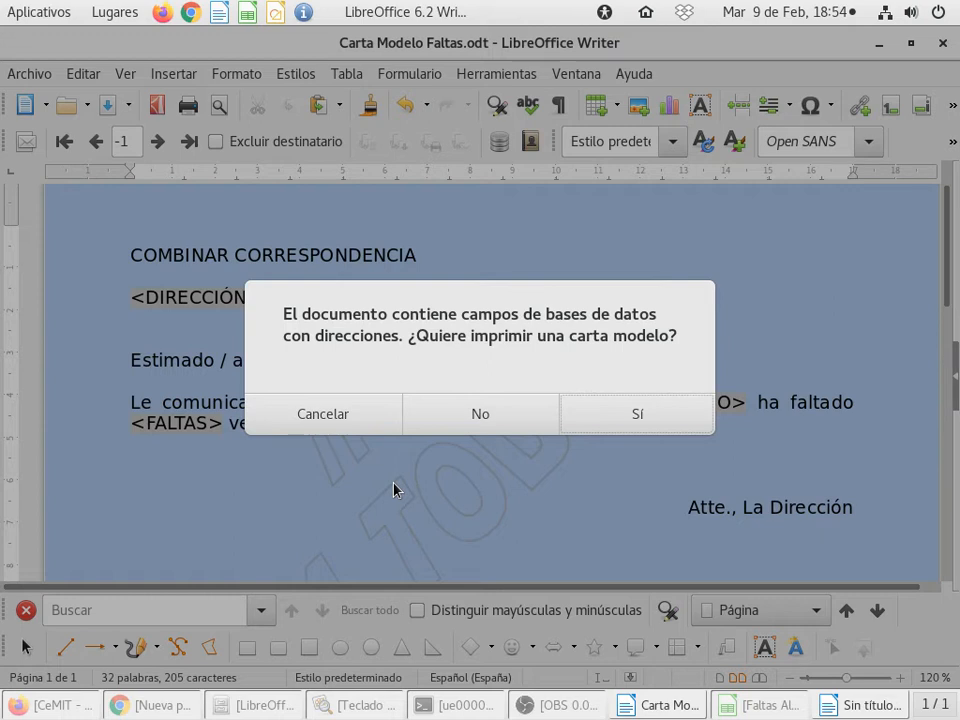
click(591, 418)
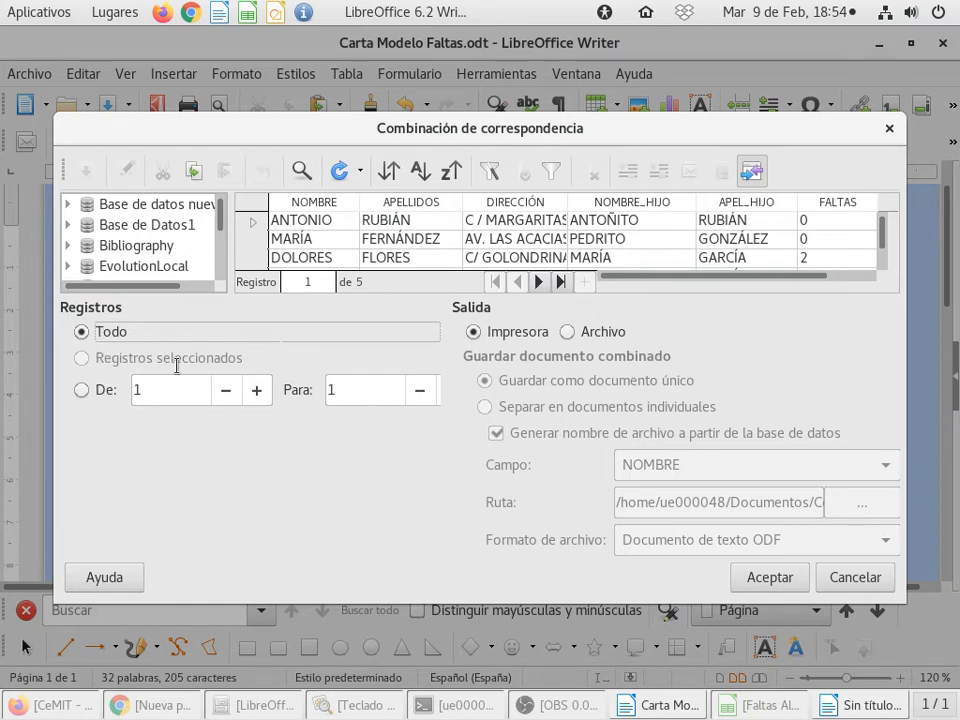
Step: Look through the parent and student records of the data source in the mail merge dialog
scroll(308, 220, down, 1)
scroll(326, 254, up, 1)
scroll(327, 247, down, 1)
scroll(327, 247, up, 1)
scroll(324, 242, down, 1)
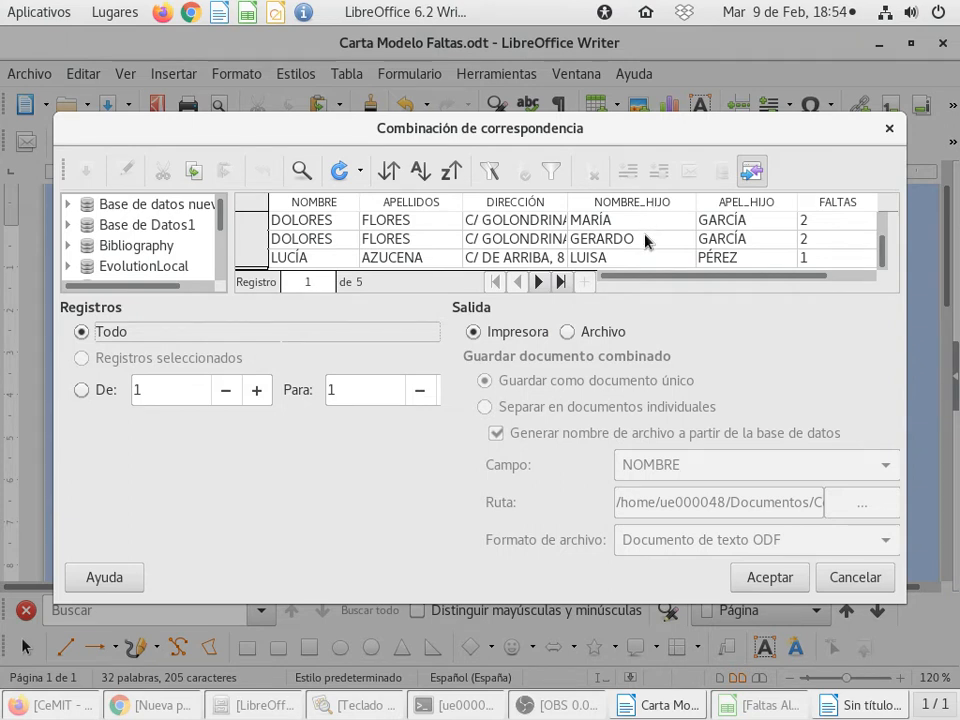
scroll(645, 240, up, 1)
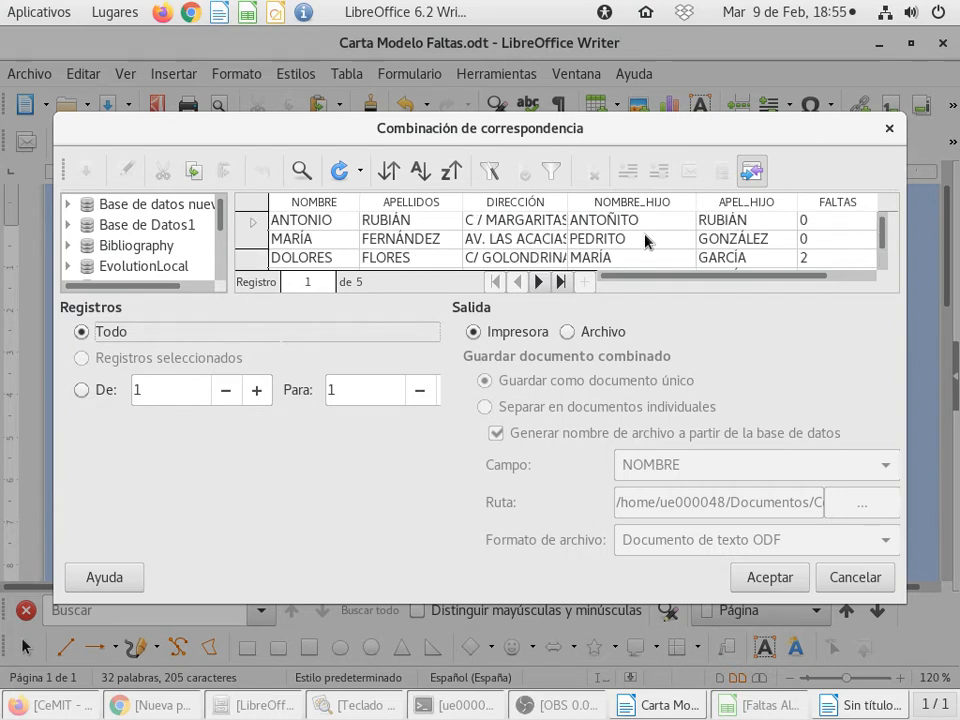
scroll(645, 240, down, 1)
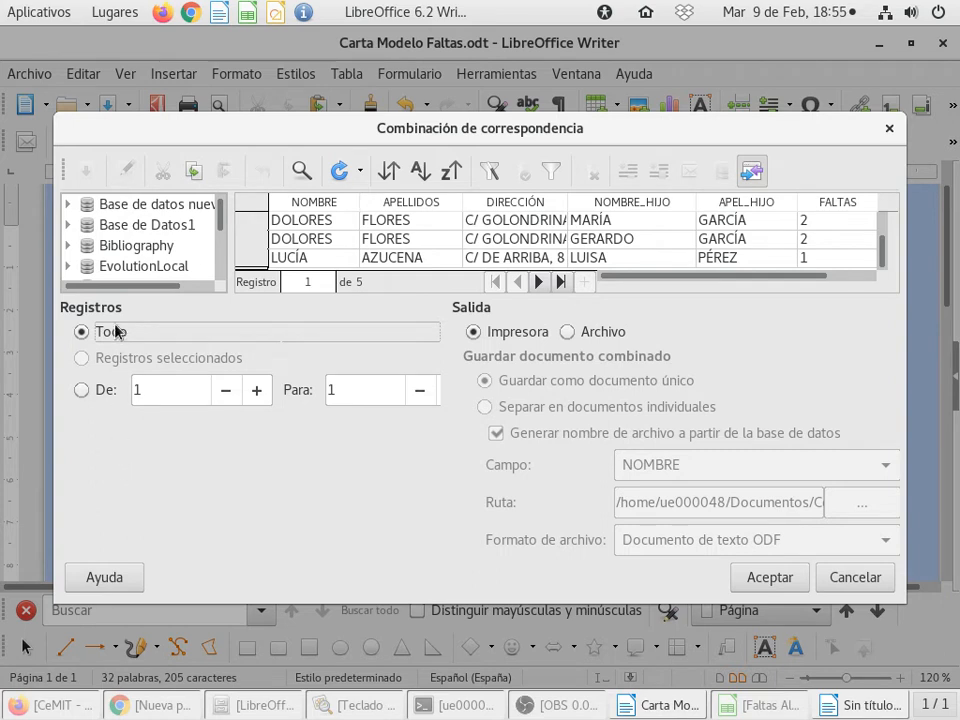
Step: Try limiting the merge to records 1 to 3, and return the selection to all records
click(82, 391)
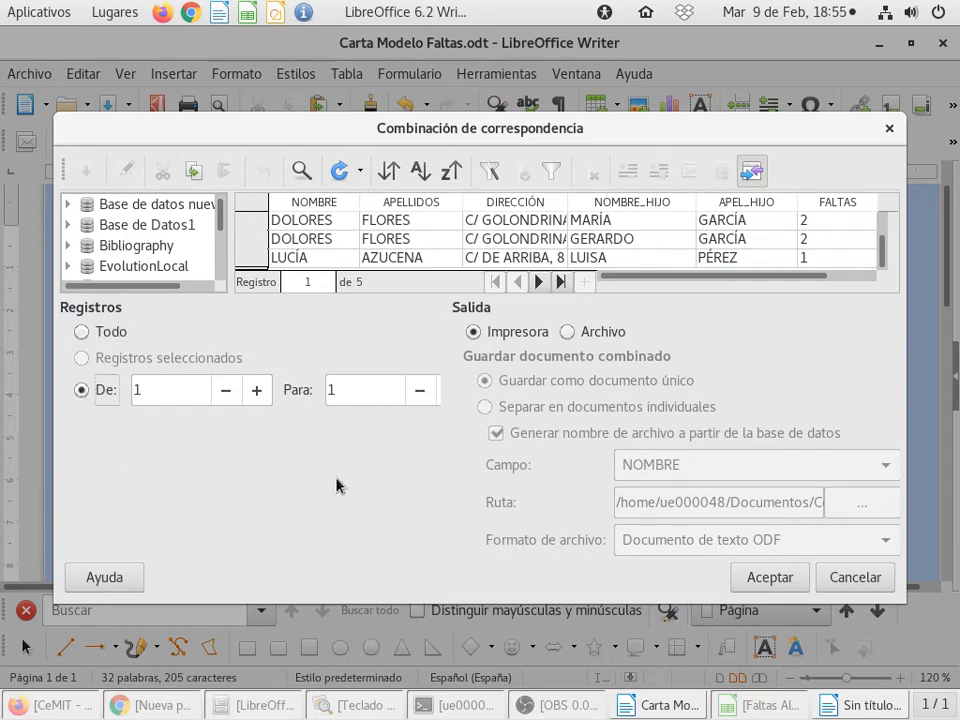
double_click(336, 392)
key(BackSpace)
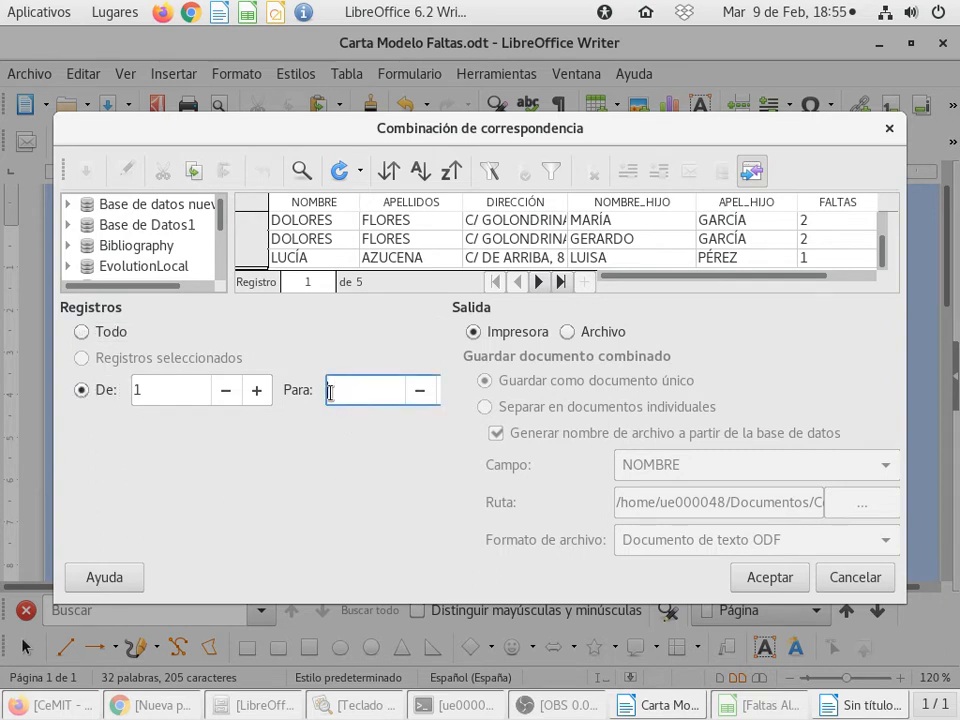
text(1)
text(3)
click(176, 388)
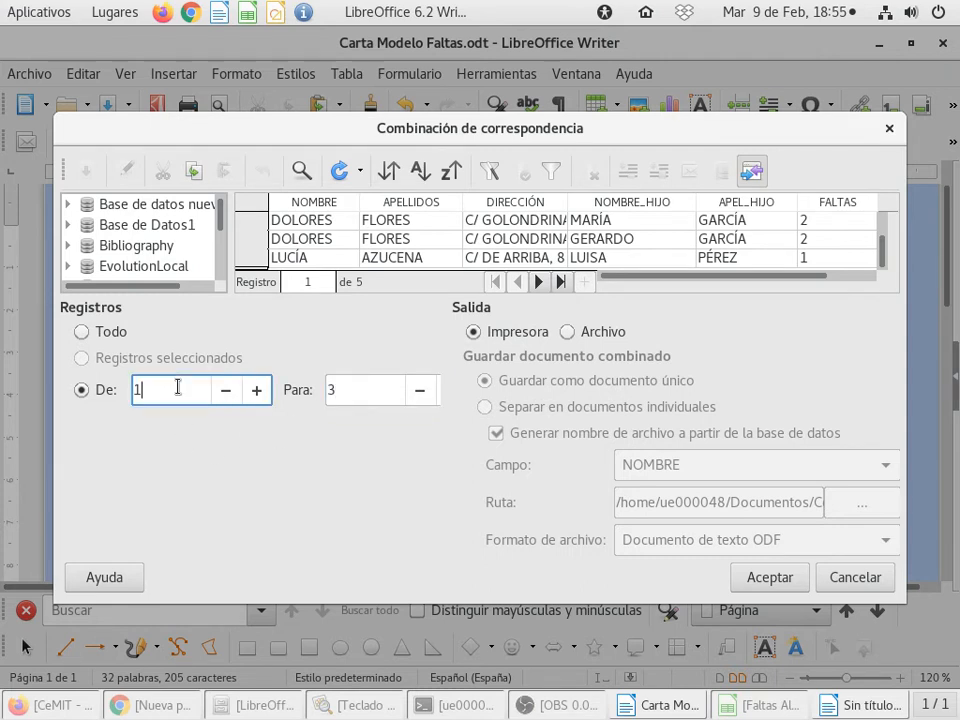
key(BackSpace)
click(381, 390)
key(BackSpace)
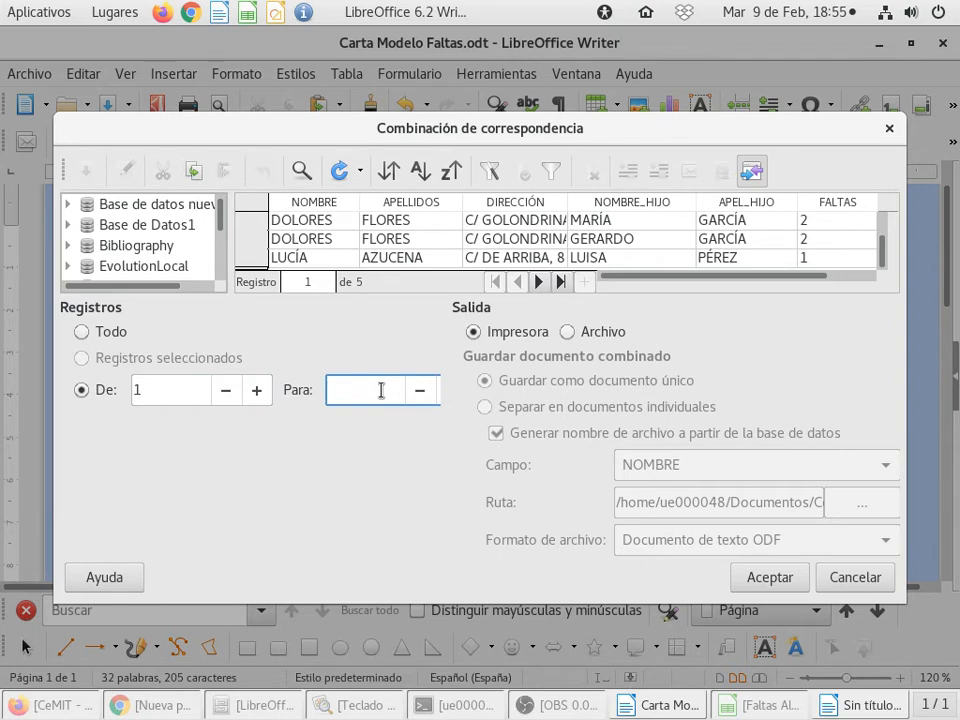
text(5)
key(BackSpace)
click(81, 332)
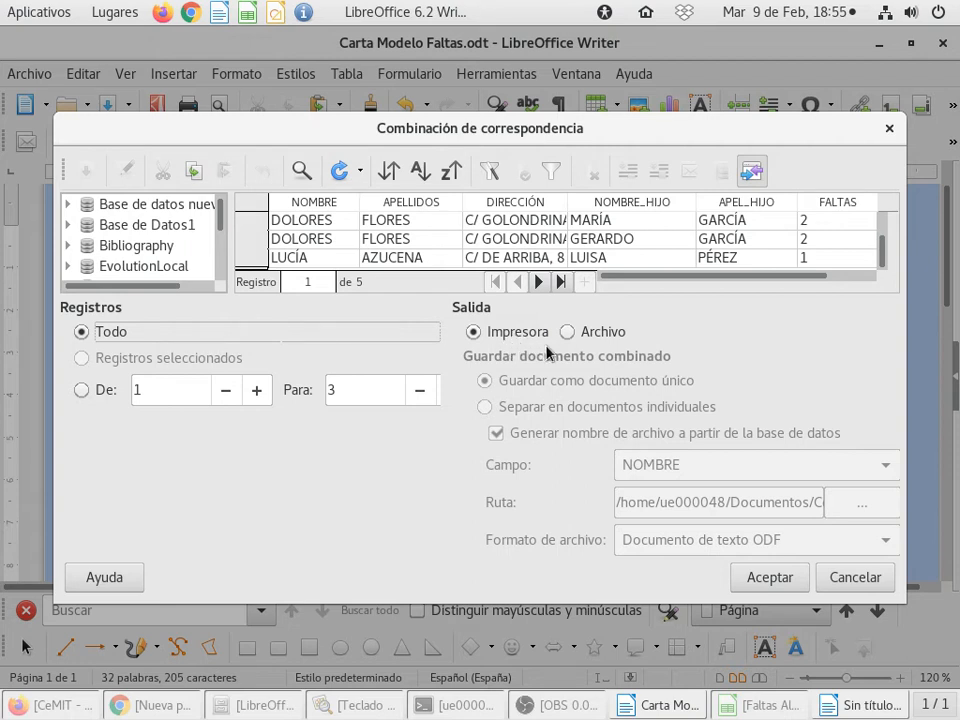
Step: Set the merge output to a file saved as a single document, with all records included
click(568, 332)
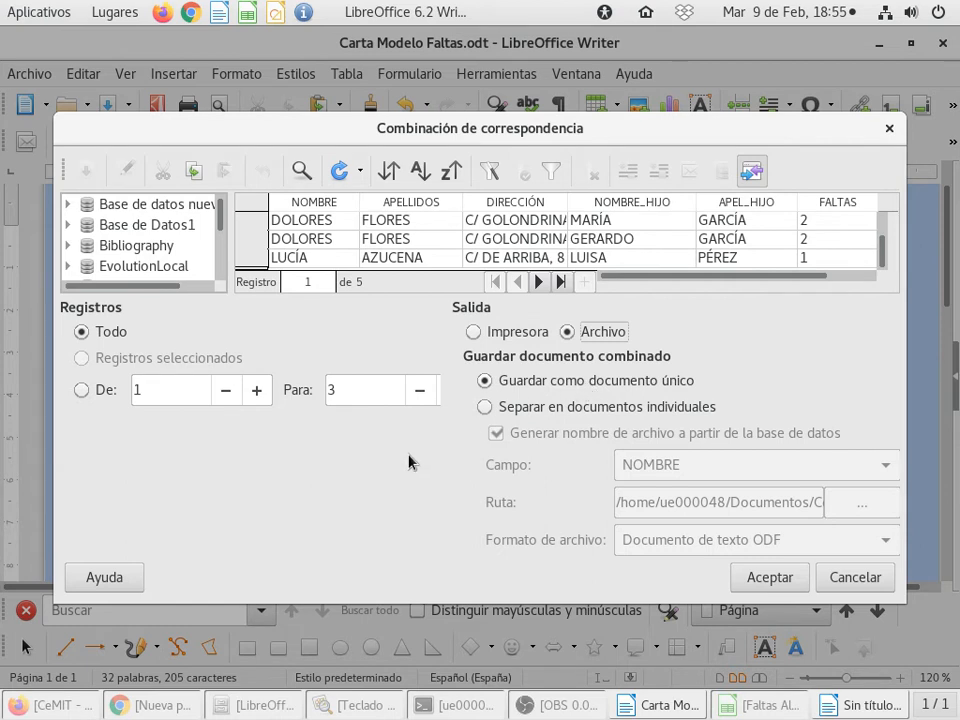
click(485, 408)
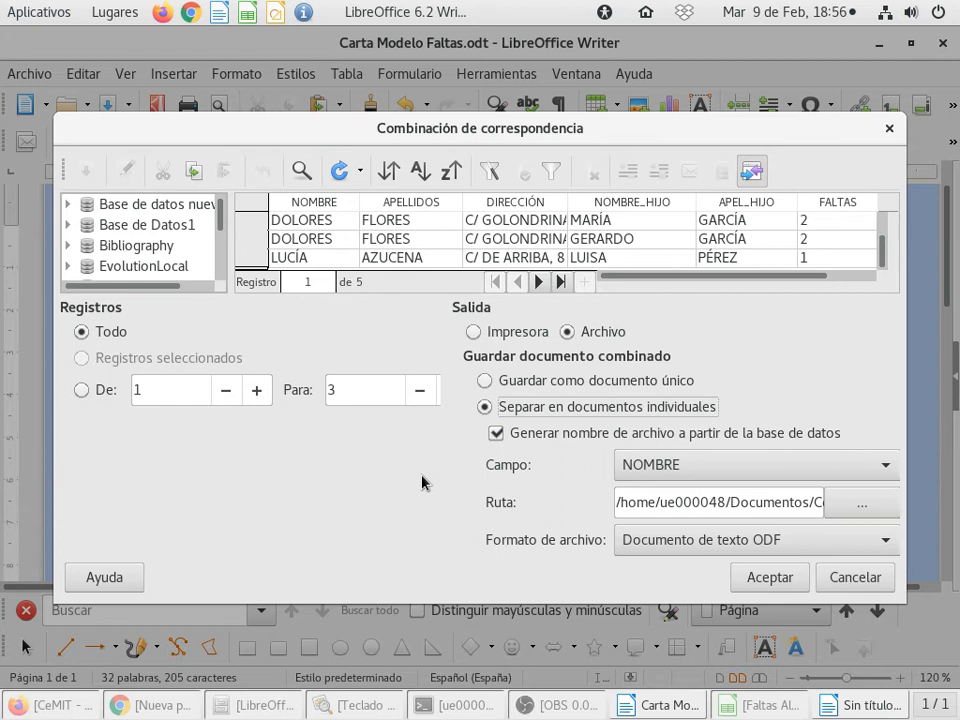
click(886, 466)
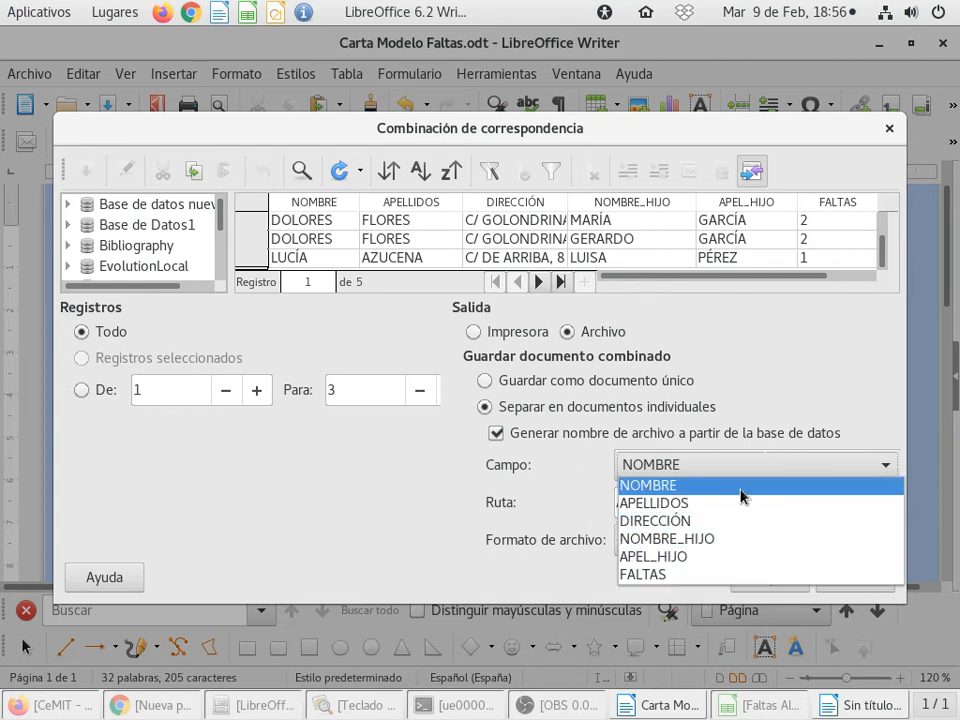
click(855, 403)
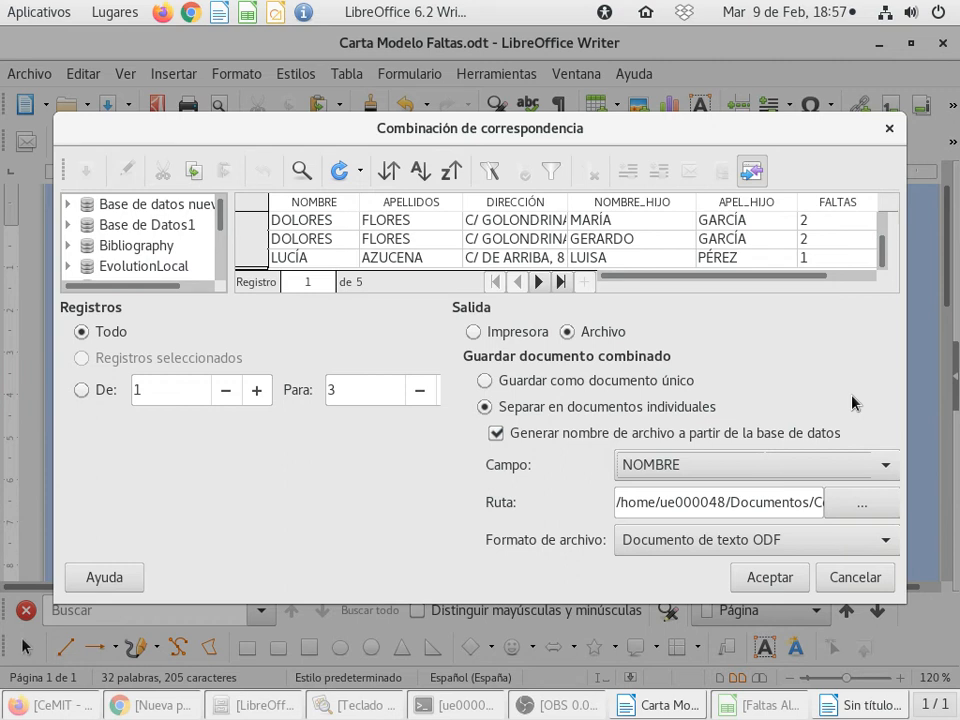
click(641, 381)
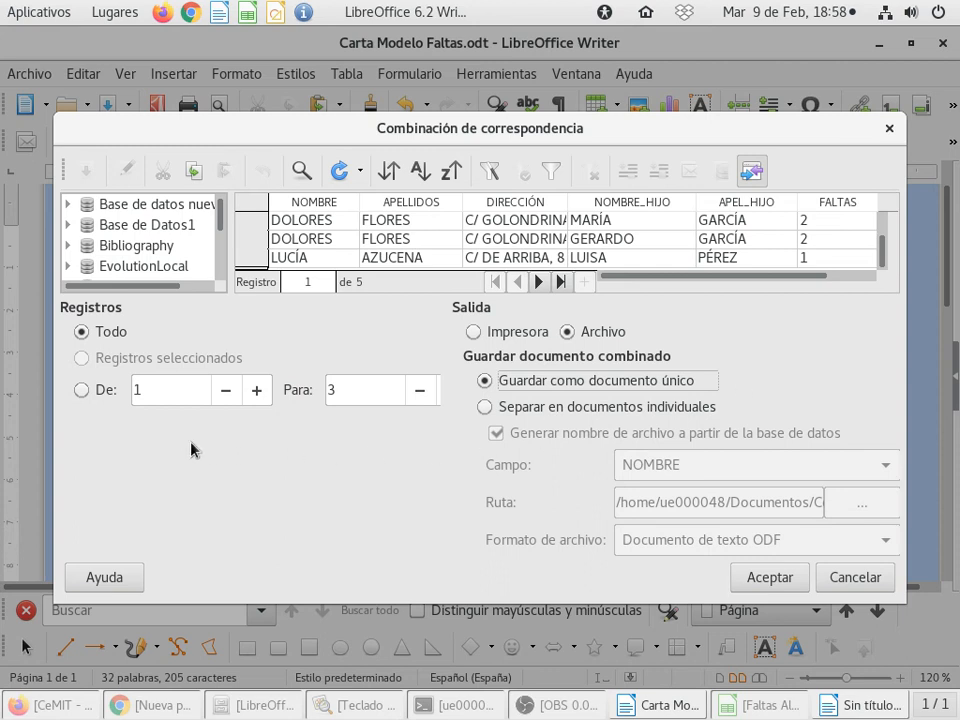
click(117, 332)
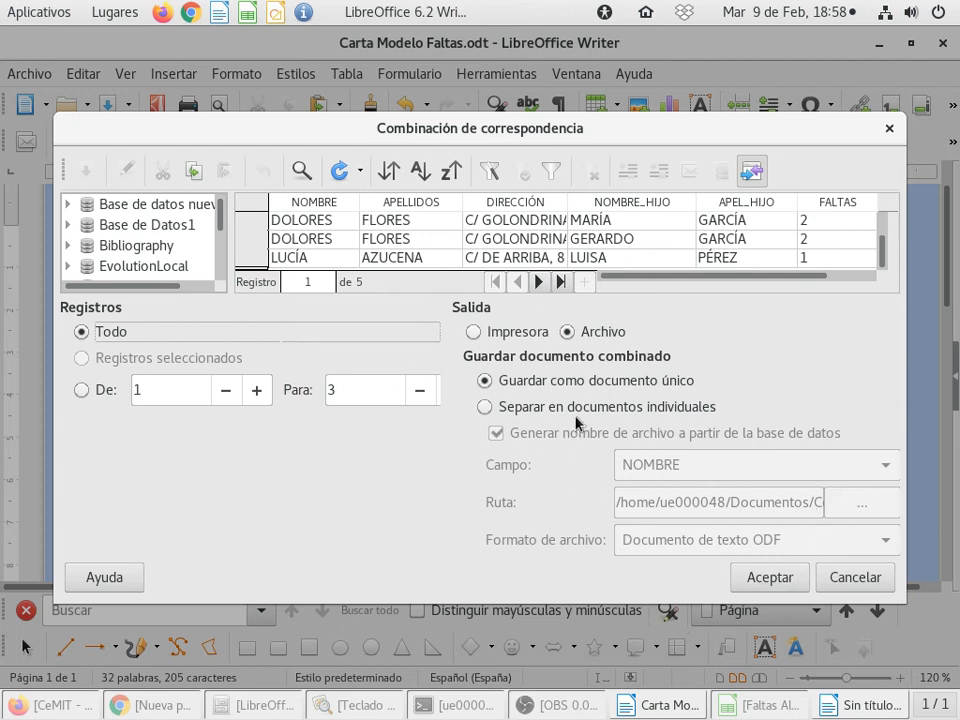
Step: Run the merge and save the combined letters in the Documentos folder as Faltas Febrero
click(767, 580)
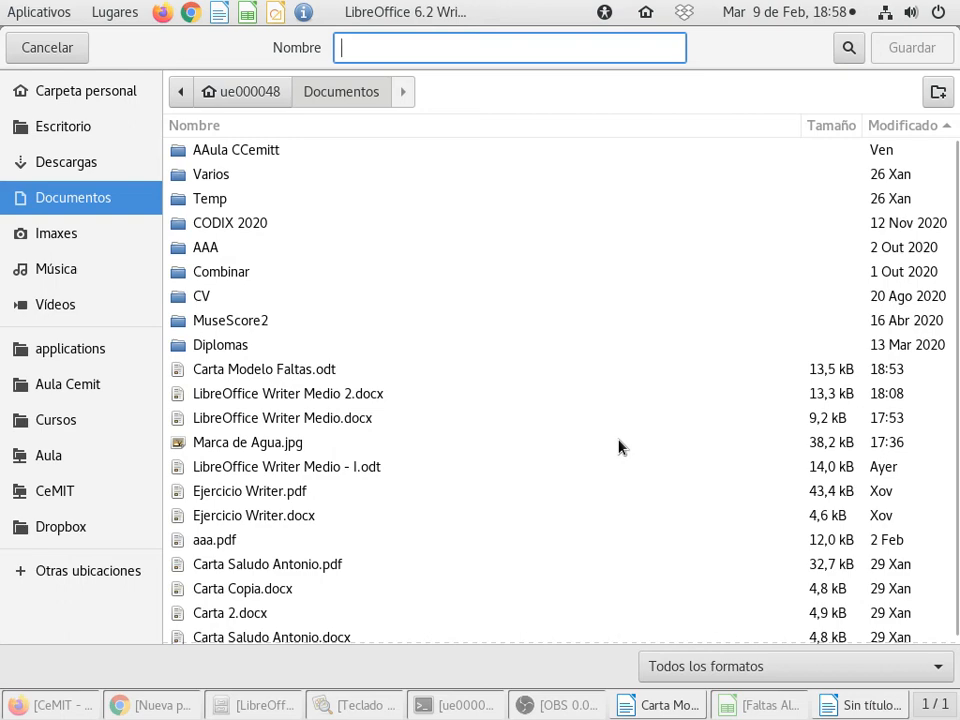
click(64, 196)
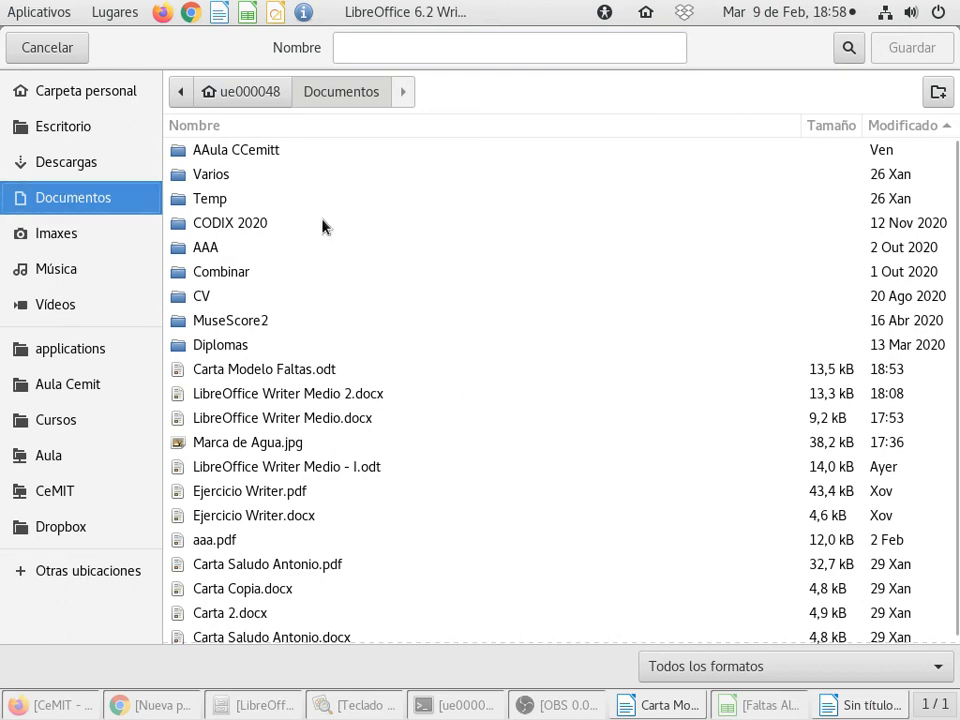
click(487, 47)
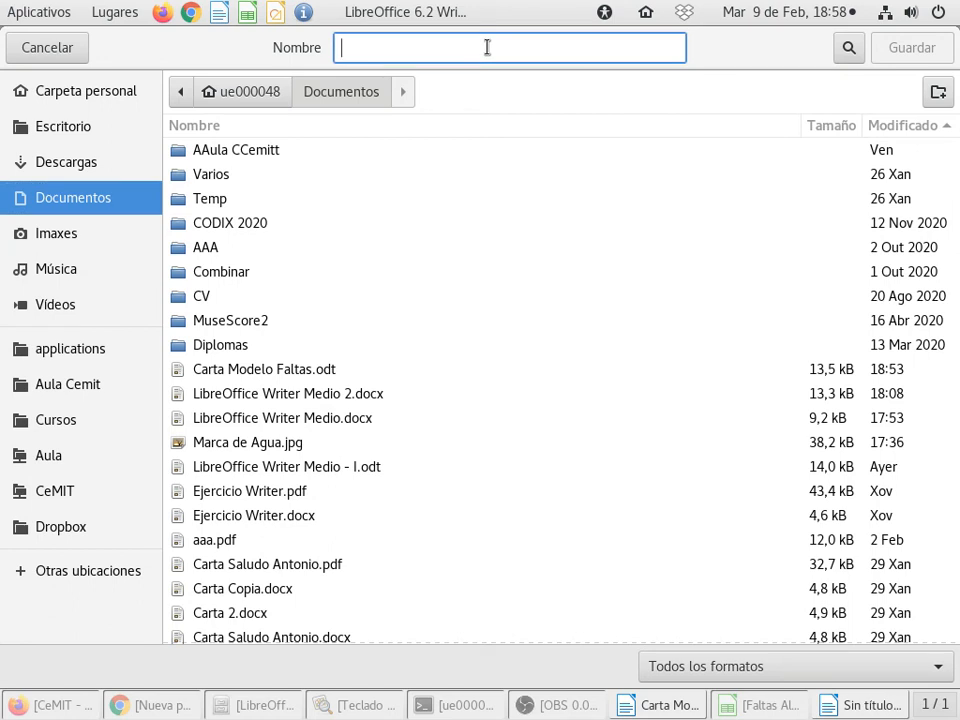
text(Faltas )
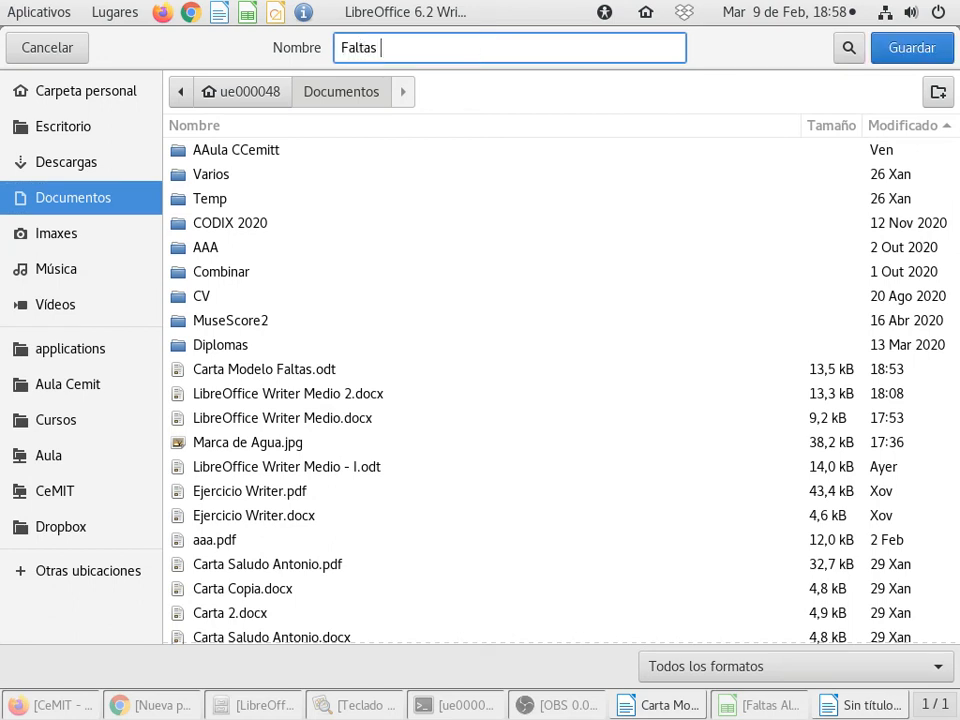
text(Febrero)
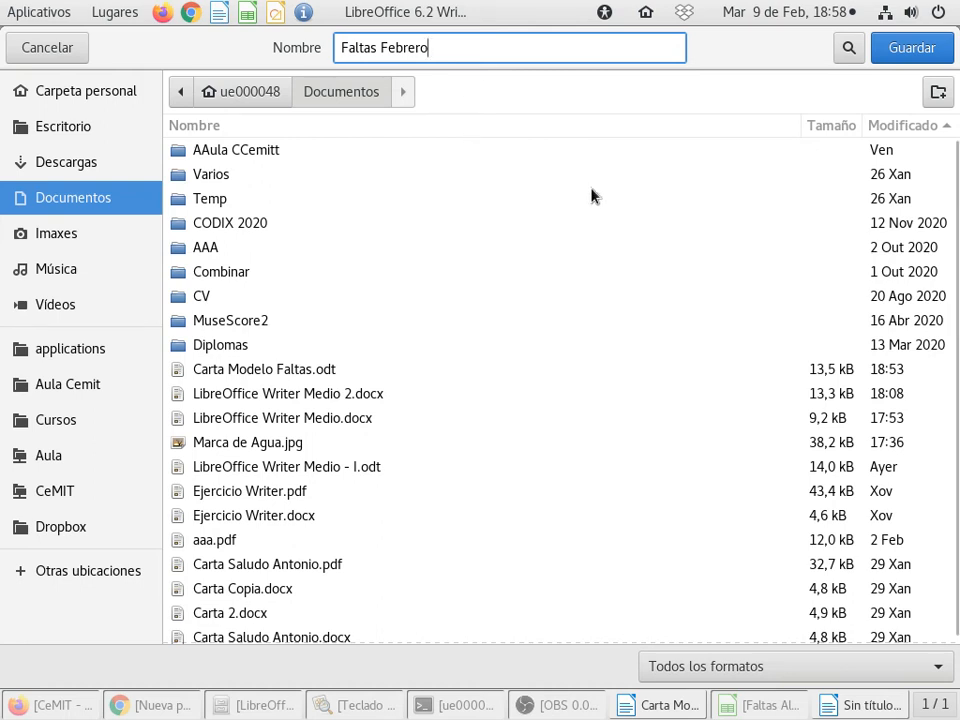
click(937, 50)
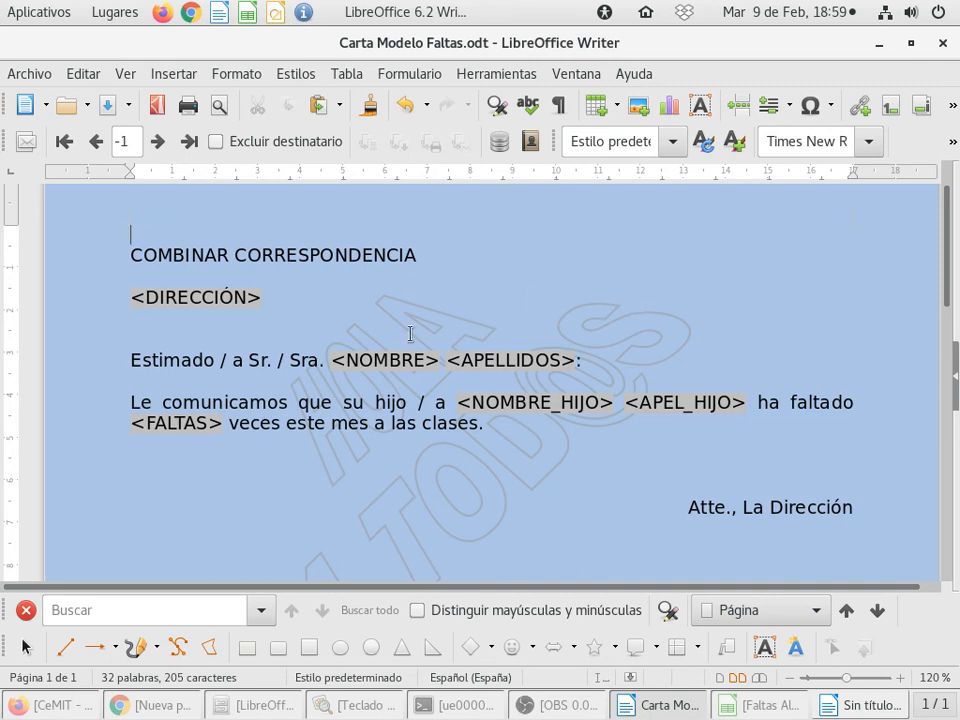
Step: Switch to the file manager and open Faltas Febrero.odt from the Documentos folder
click(250, 706)
click(70, 235)
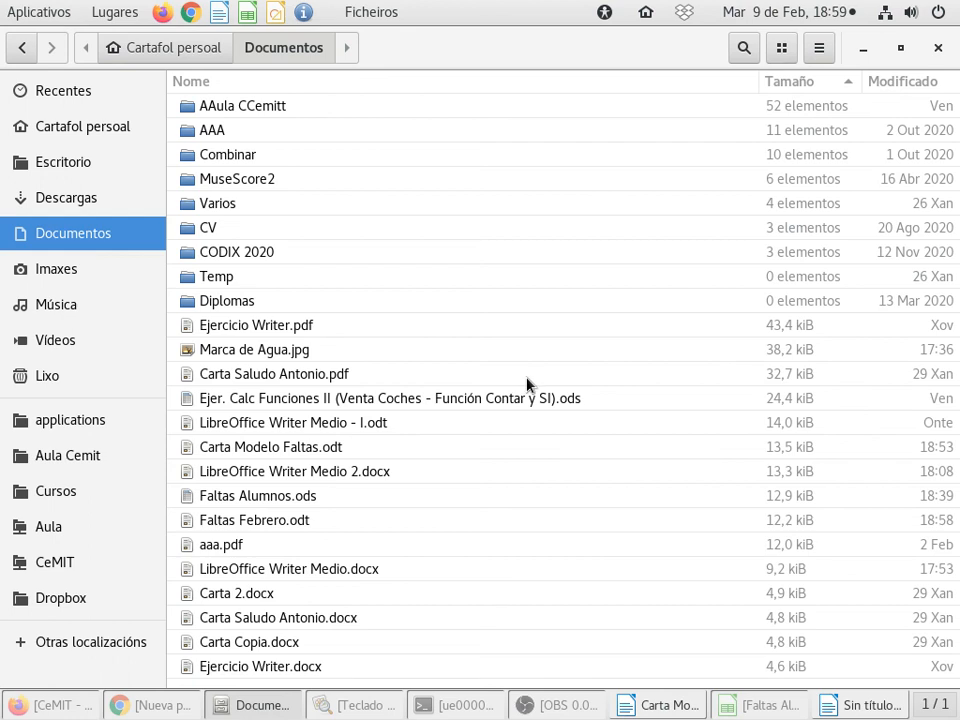
click(272, 522)
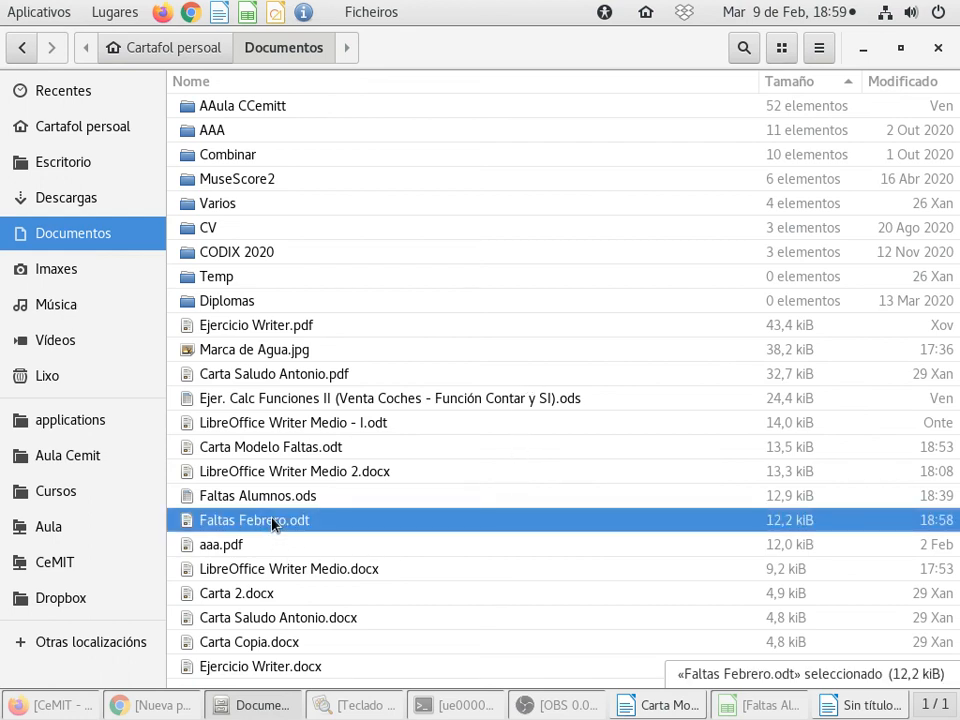
double_click(332, 524)
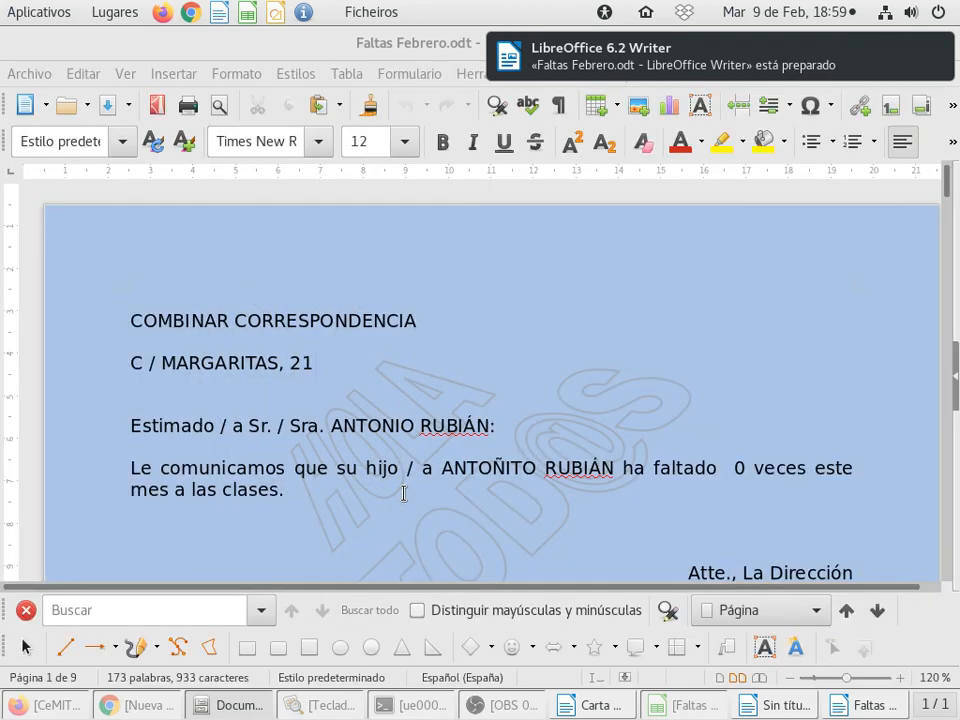
Step: Look through the merged letters from the first to the last, checking each address, parent, student and absence count
scroll(451, 445, down, 1)
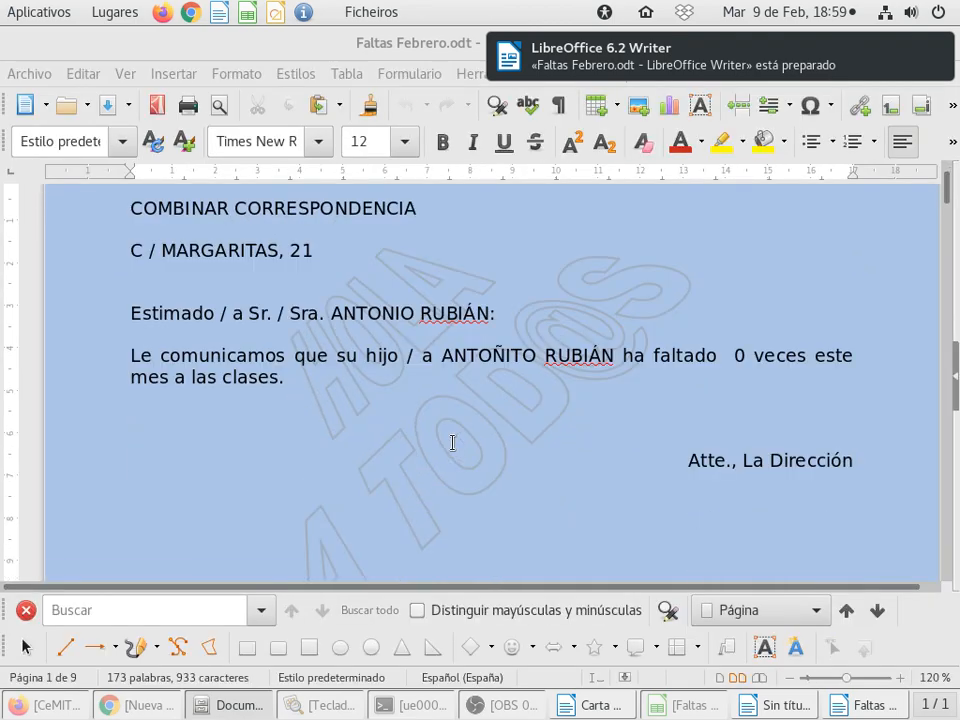
scroll(452, 442, down, 15)
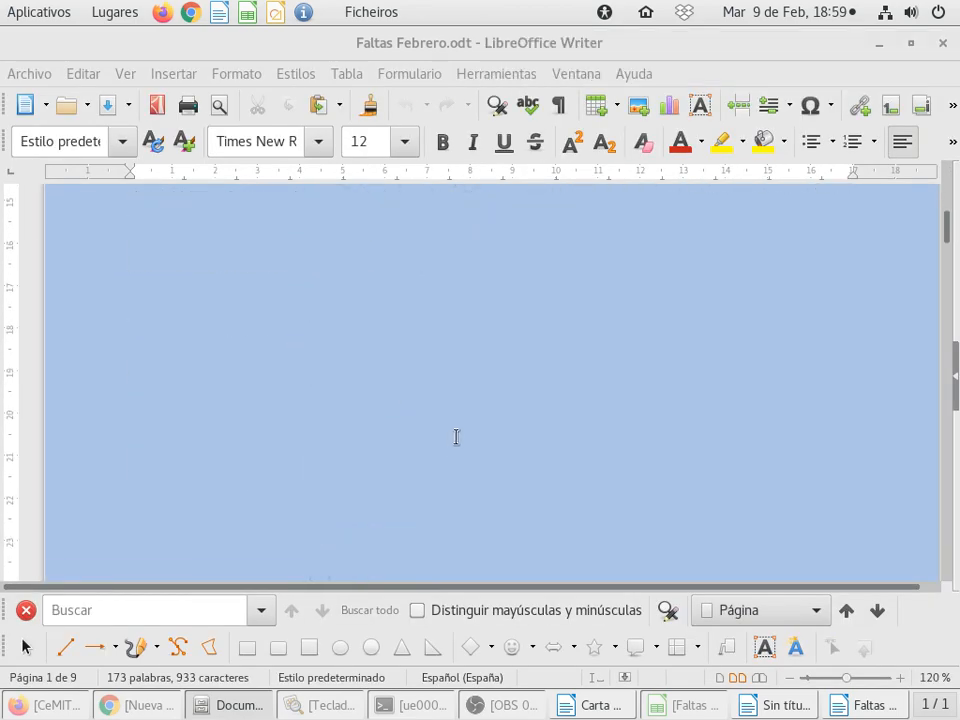
scroll(456, 437, down, 10)
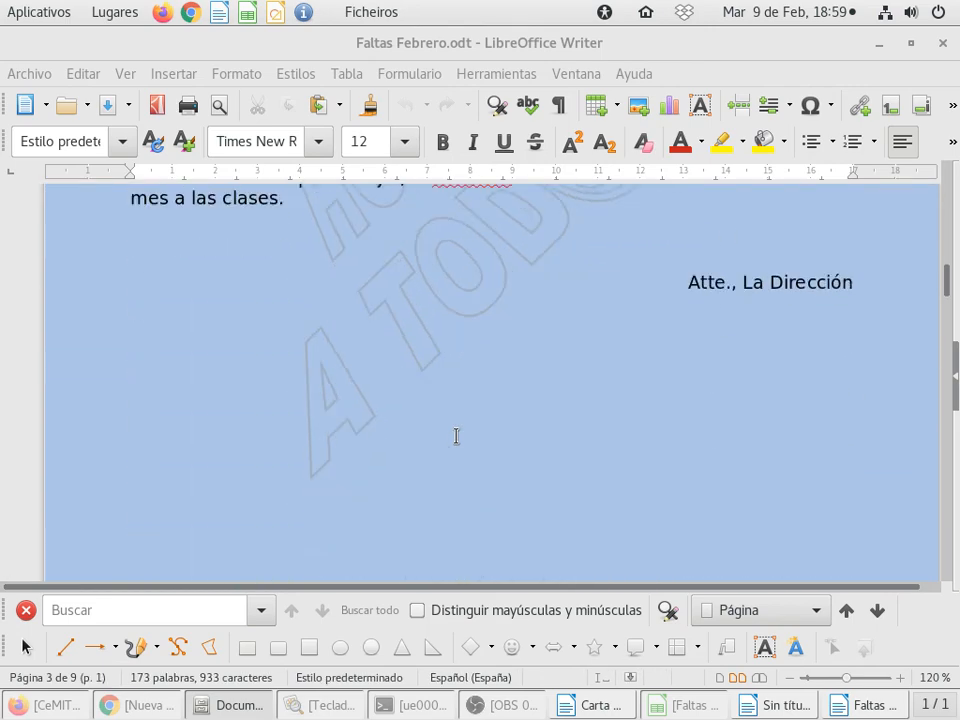
scroll(456, 437, down, 6)
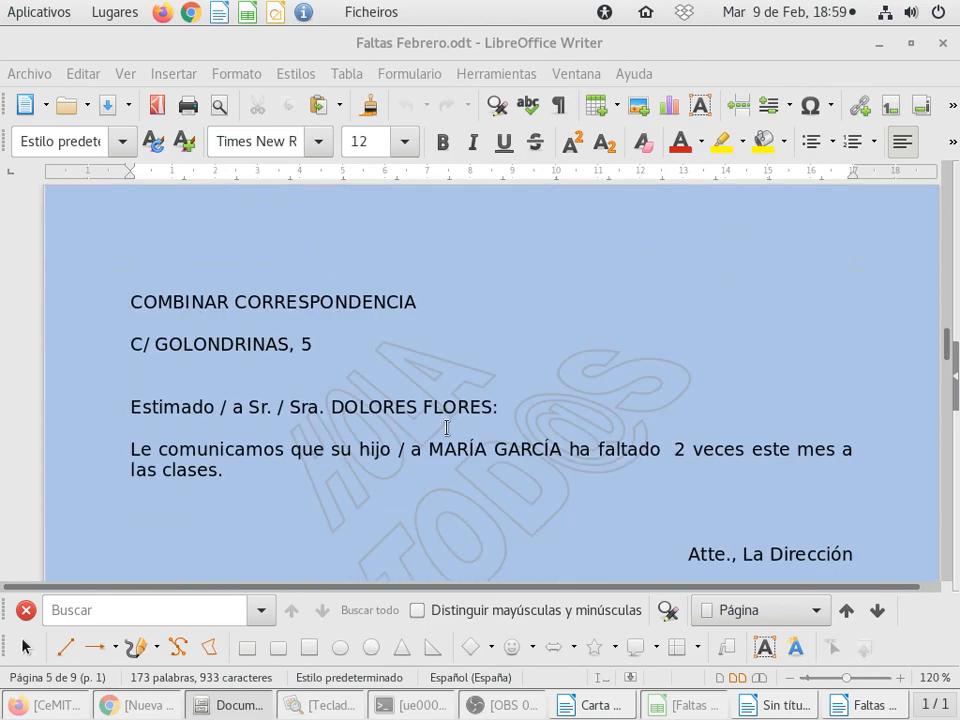
ctrl+scroll(447, 428, down, 1)
scroll(447, 428, down, 20)
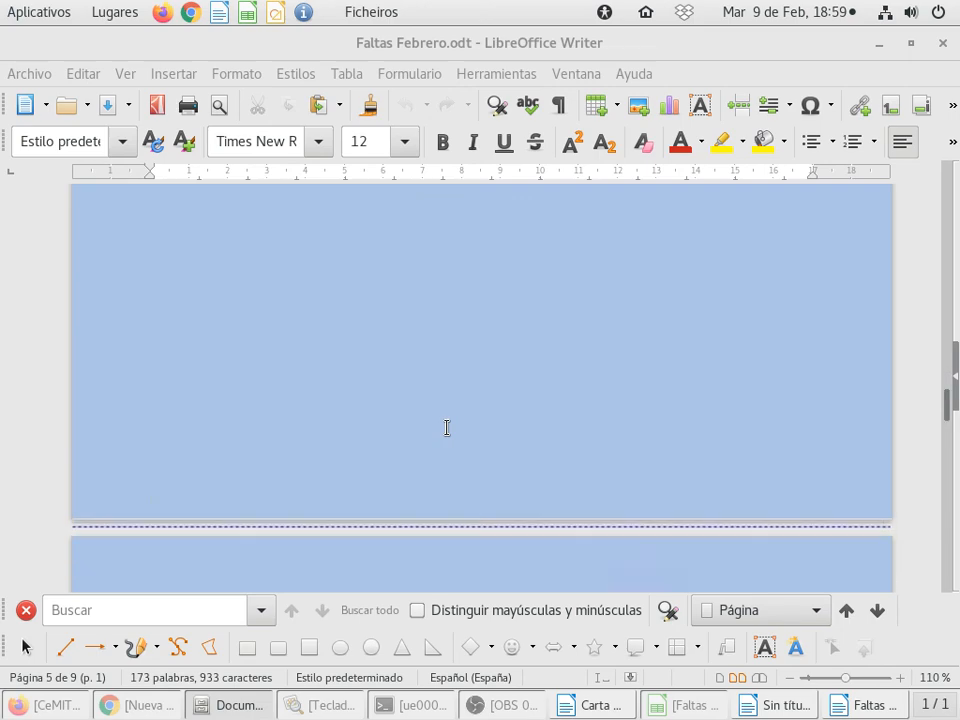
scroll(447, 428, down, 20)
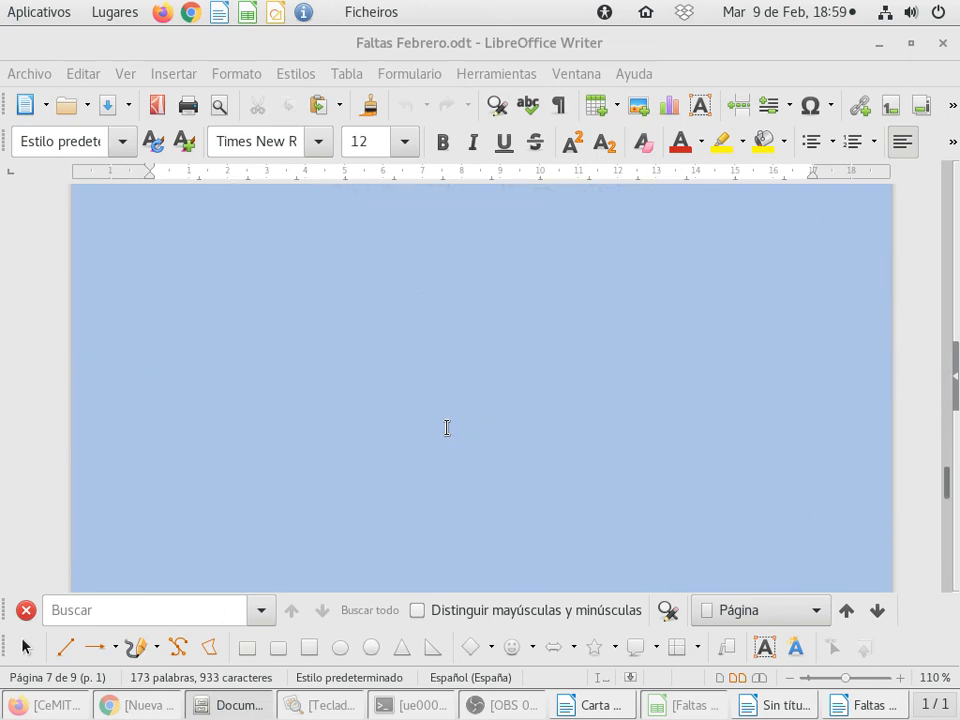
scroll(447, 428, down, 15)
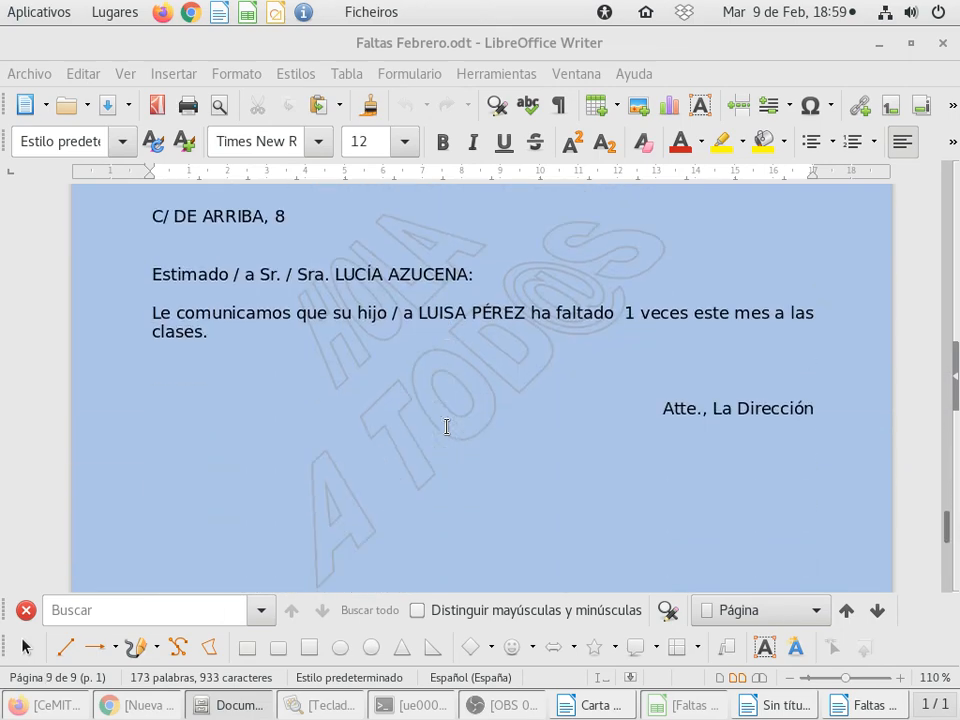
Step: Delete the HOLA A TOD@S watermark from the last letter, on page 9
scroll(447, 427, up, 8)
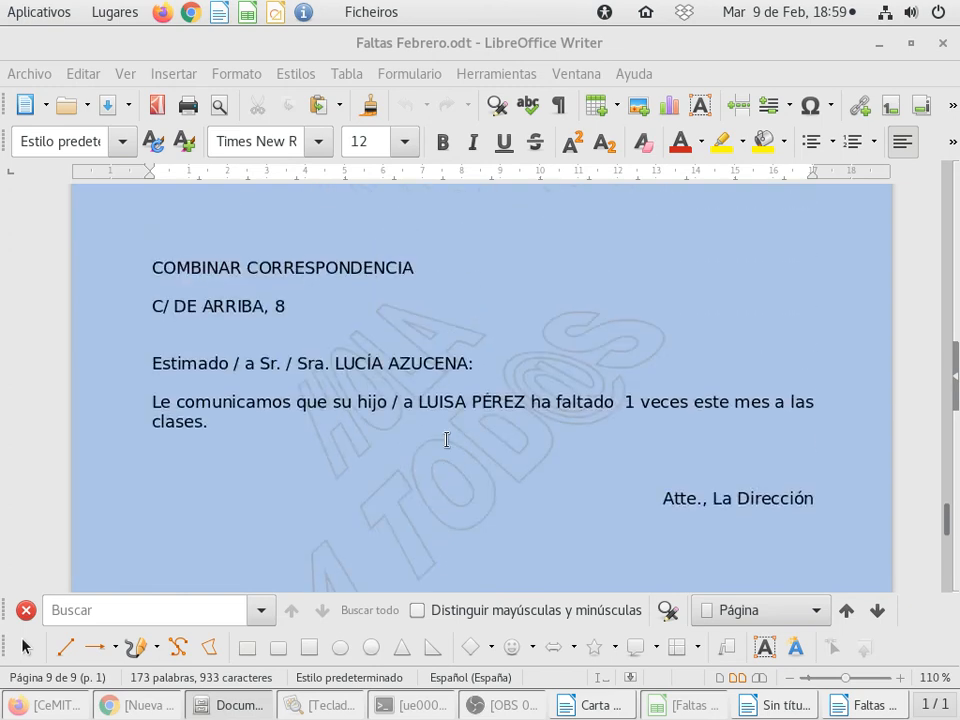
click(521, 479)
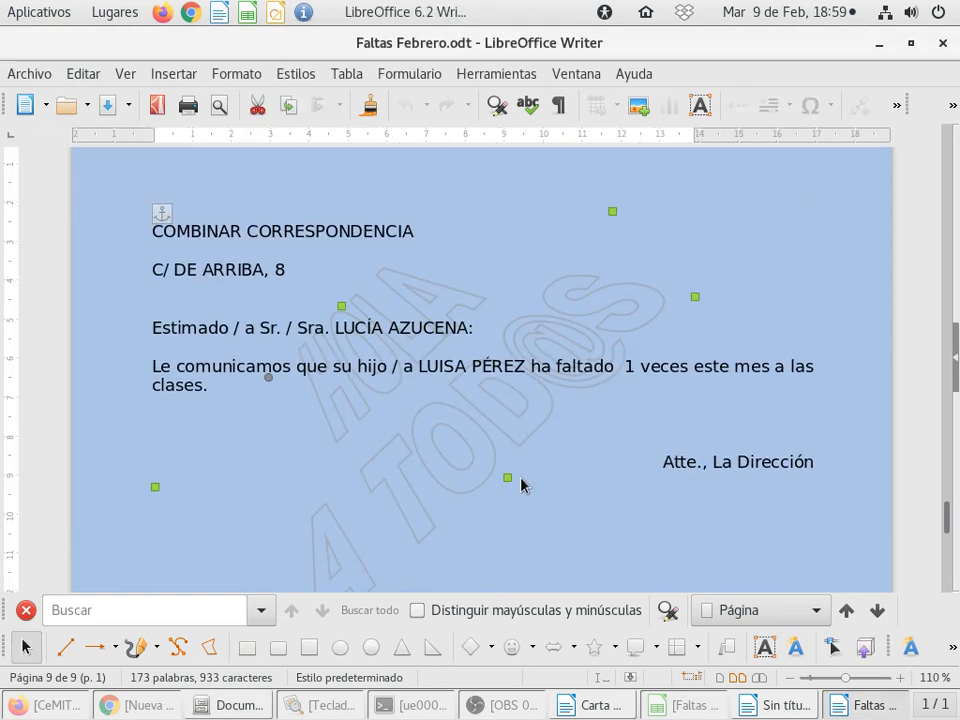
key(Delete)
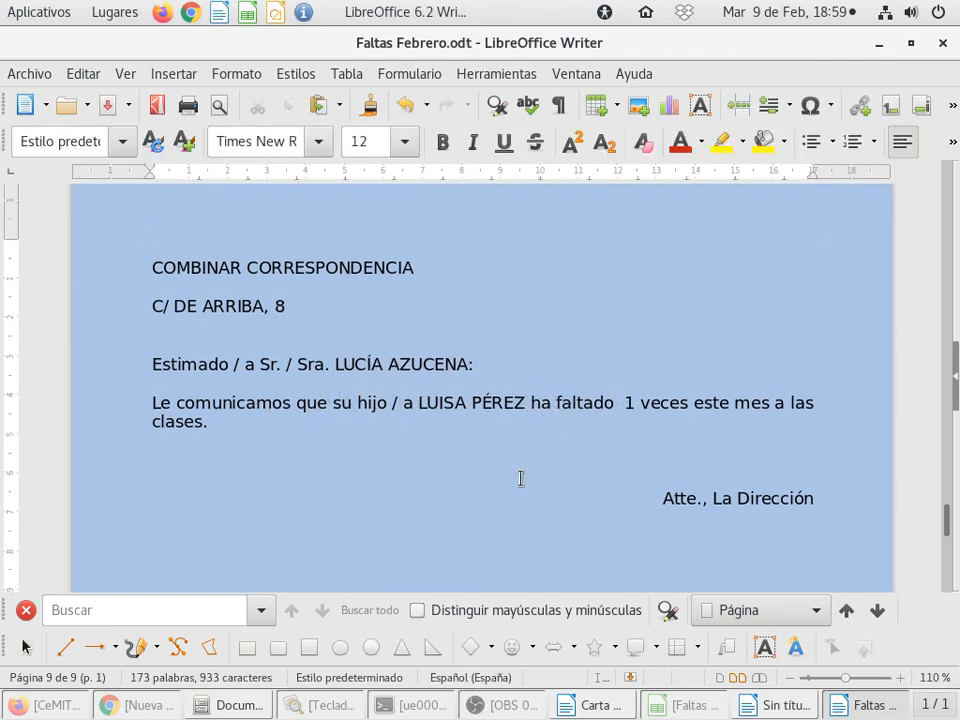
Step: Remove the extra space between "ha faltado" and the absence count in the letter on page 5
scroll(512, 469, down, 5)
scroll(441, 480, up, 6)
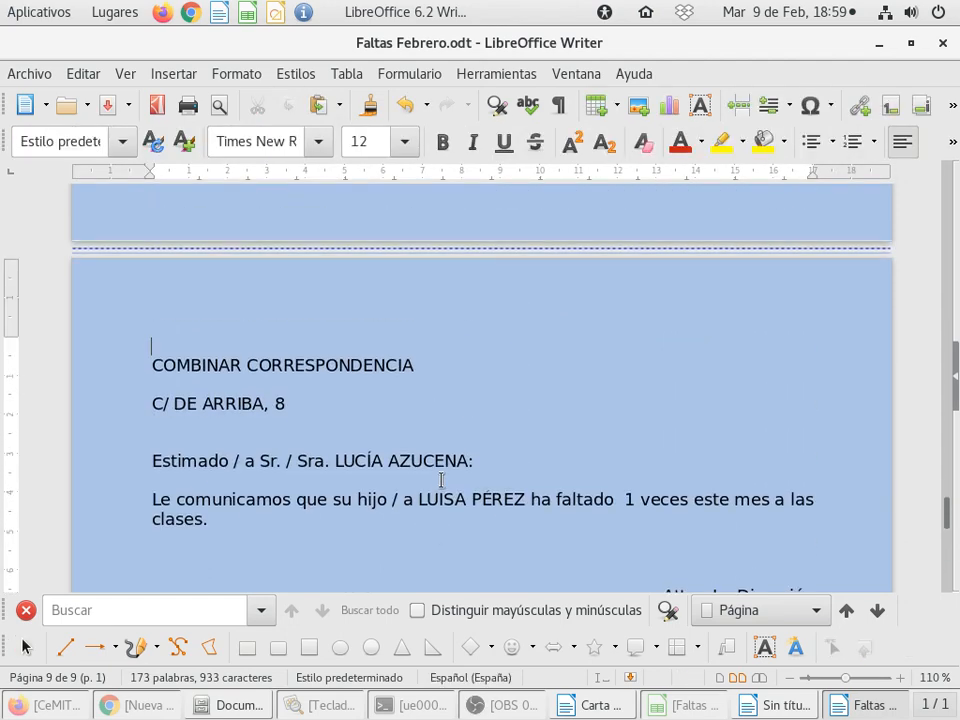
scroll(441, 480, up, 10)
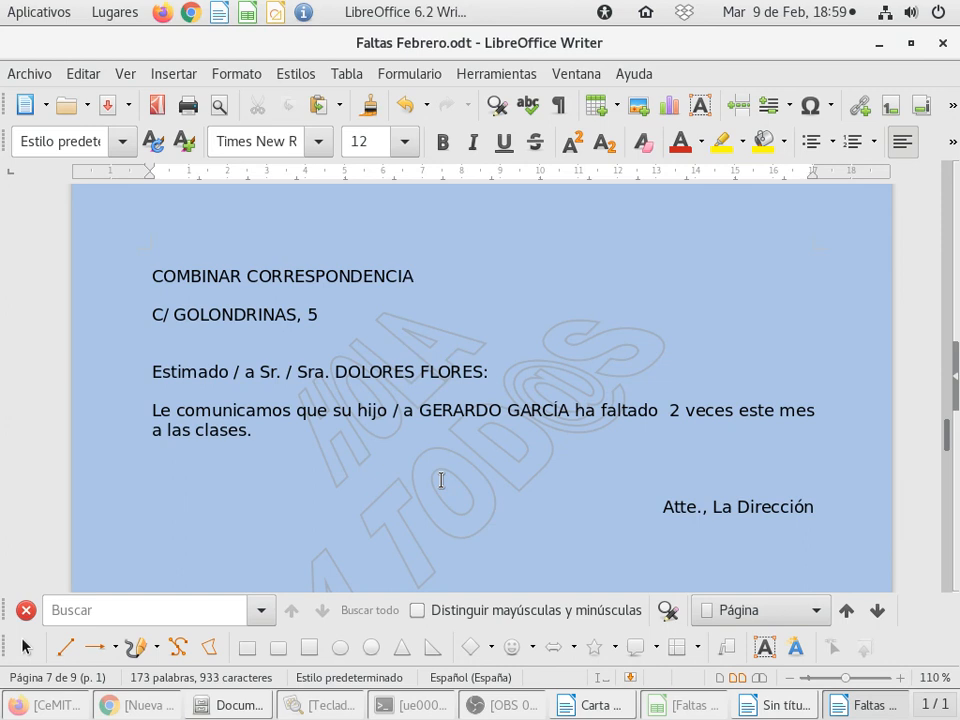
scroll(441, 480, up, 10)
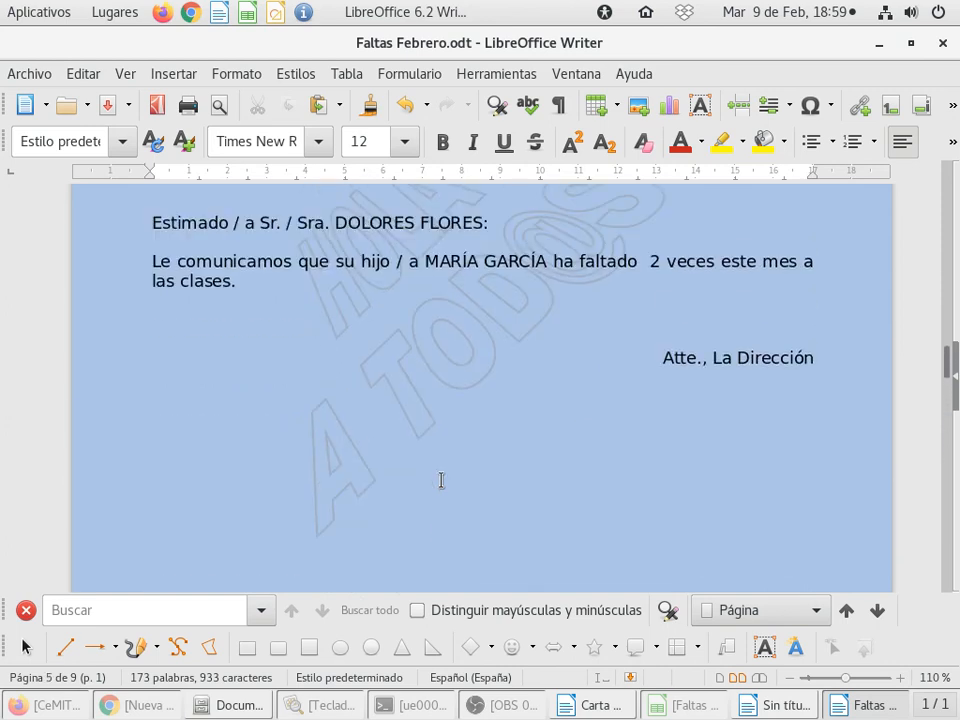
scroll(441, 480, up, 3)
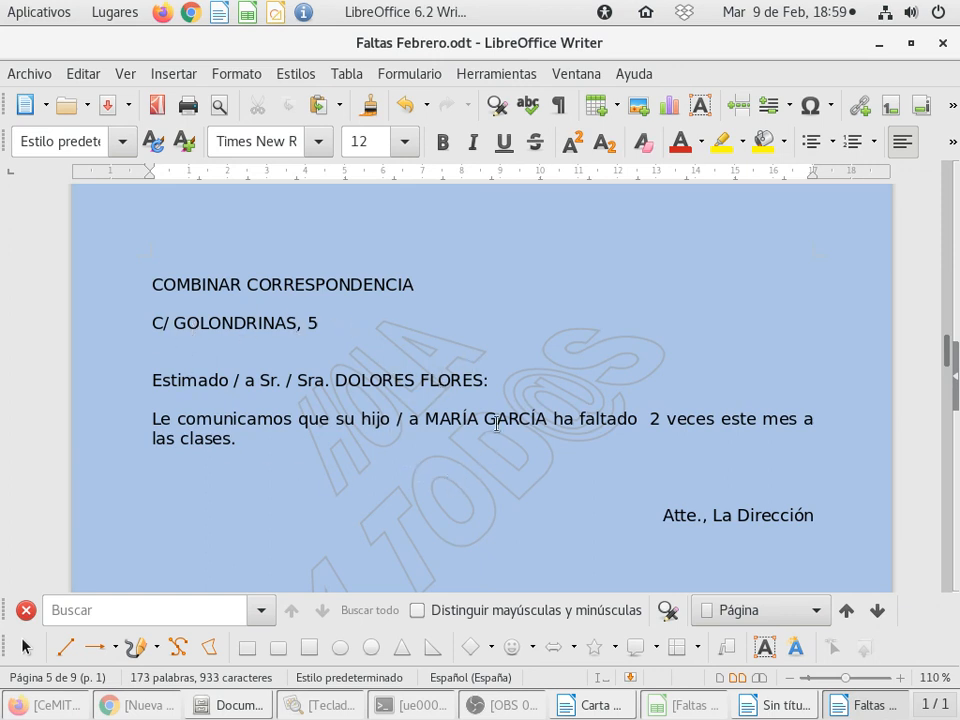
click(633, 425)
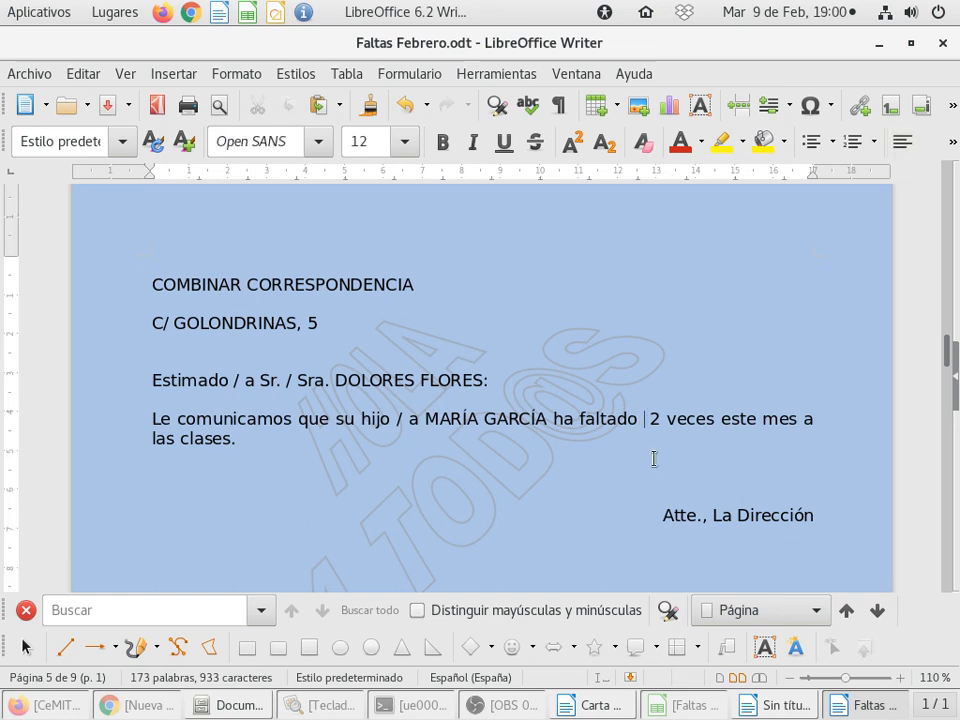
key(BackSpace)
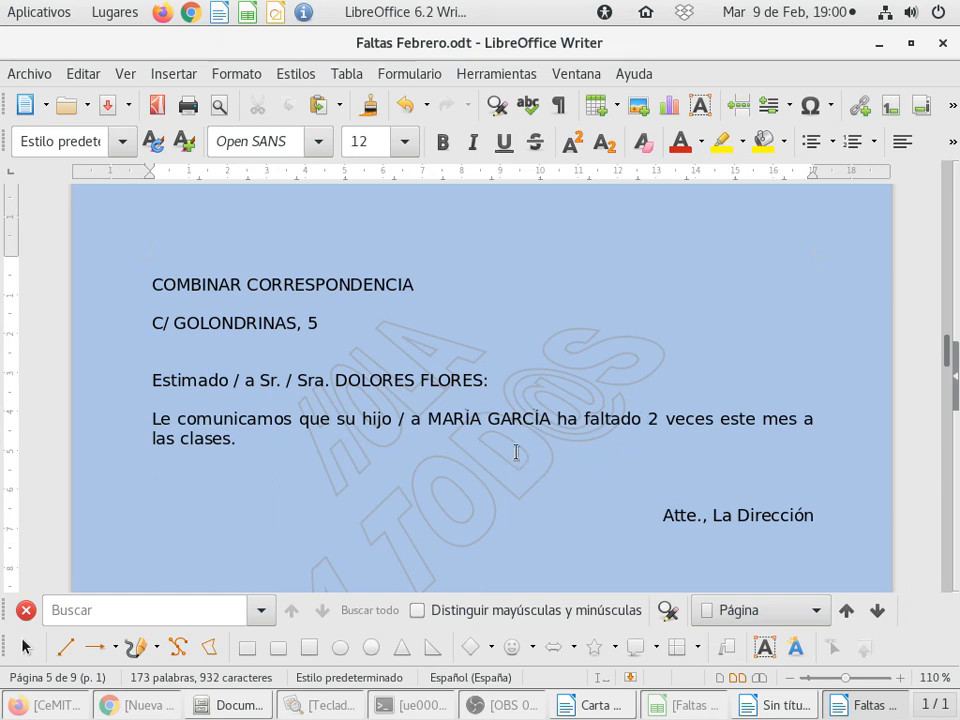
Step: Review the merged letters again from the first page to the last, comparing their spacing and watermarks
scroll(517, 455, up, 15)
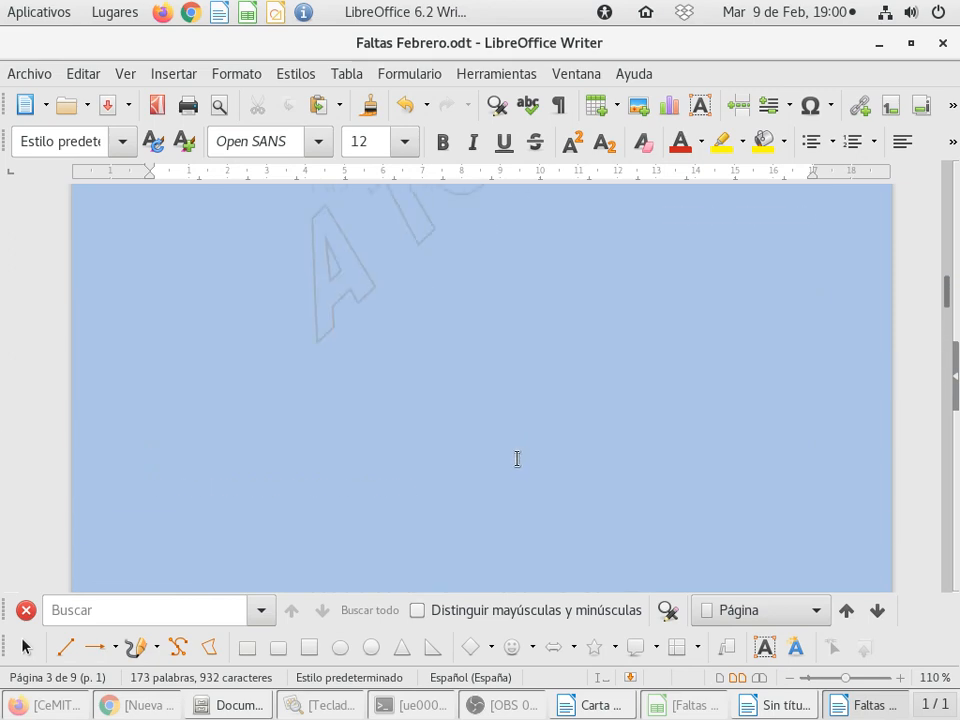
scroll(517, 457, up, 12)
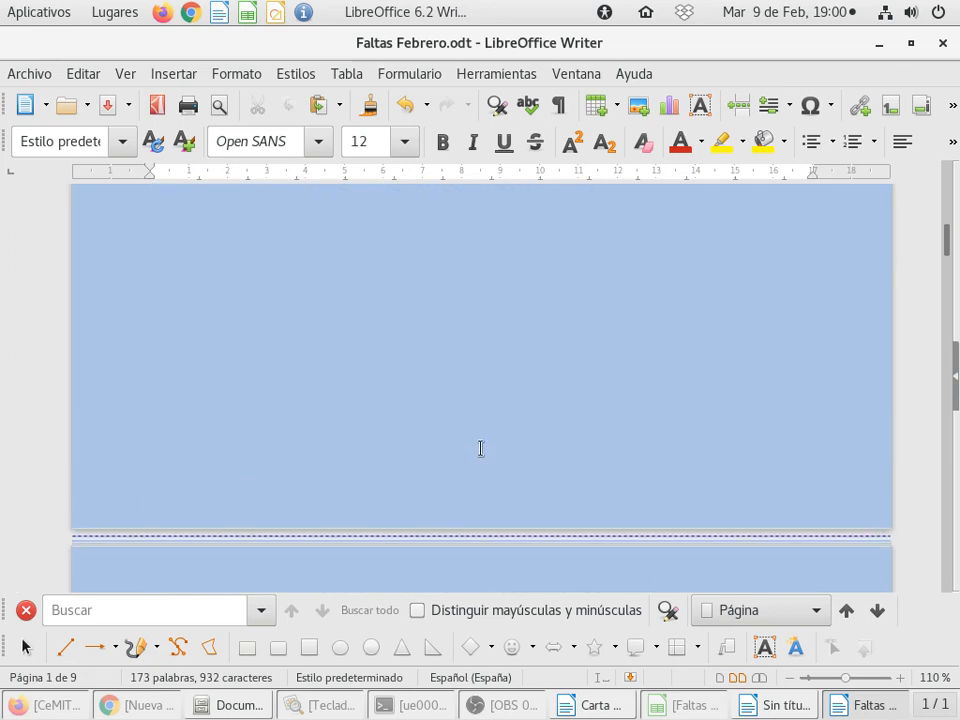
scroll(481, 448, up, 8)
scroll(483, 446, down, 3)
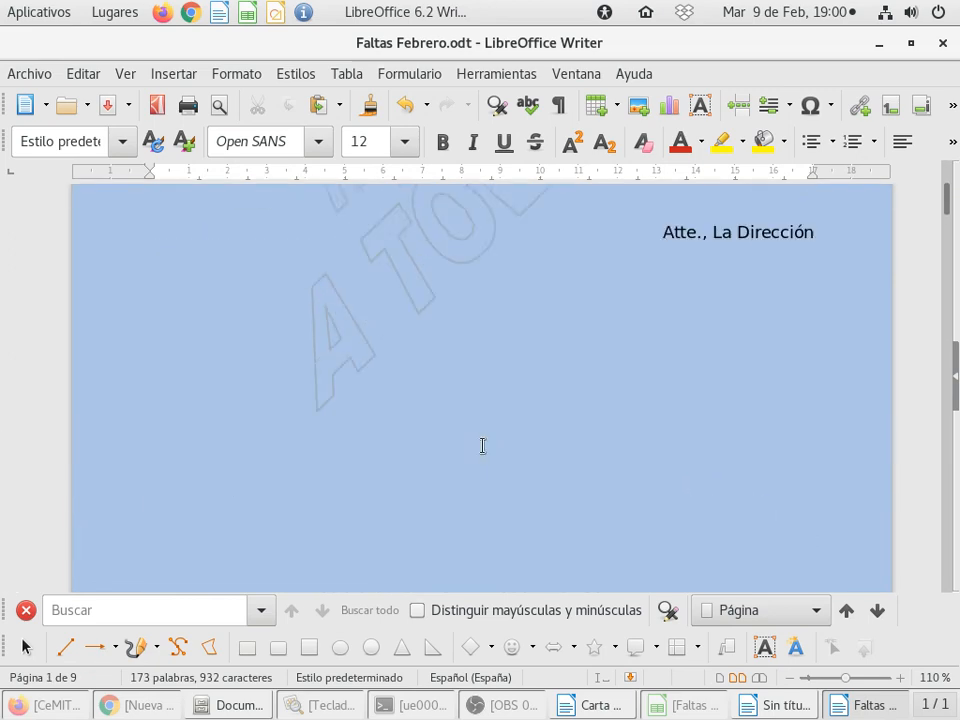
scroll(482, 446, down, 10)
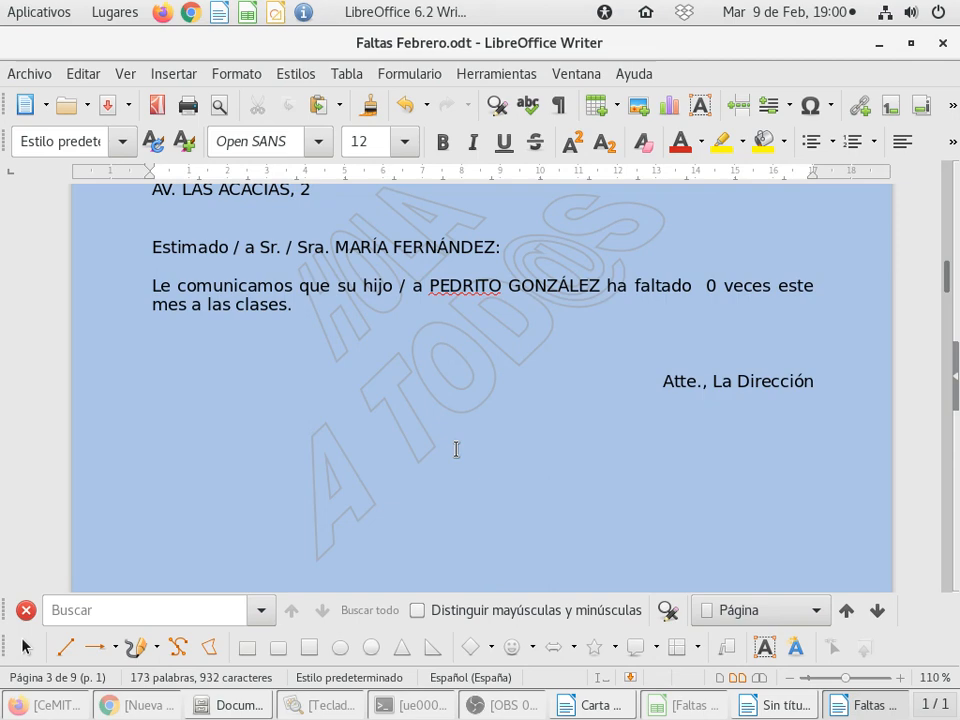
scroll(456, 449, down, 12)
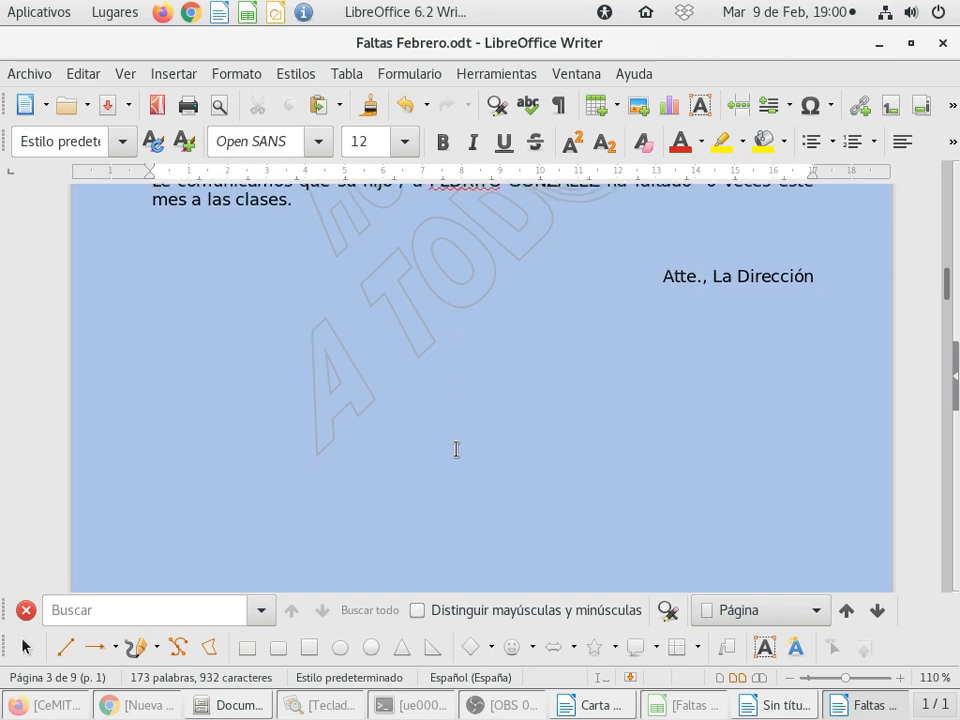
scroll(478, 420, down, 12)
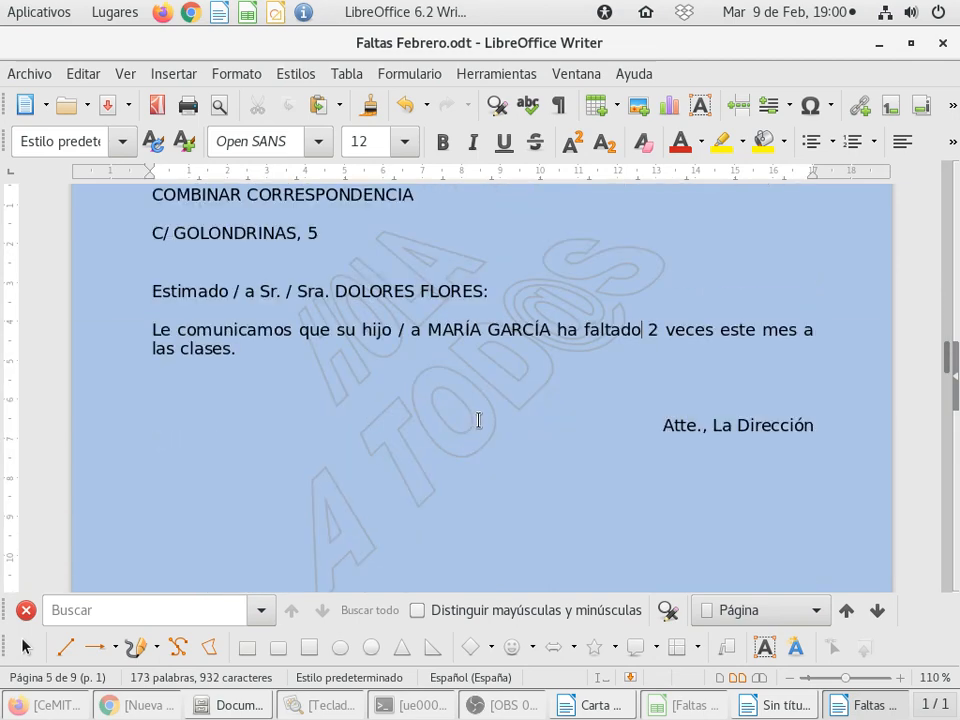
scroll(486, 414, down, 10)
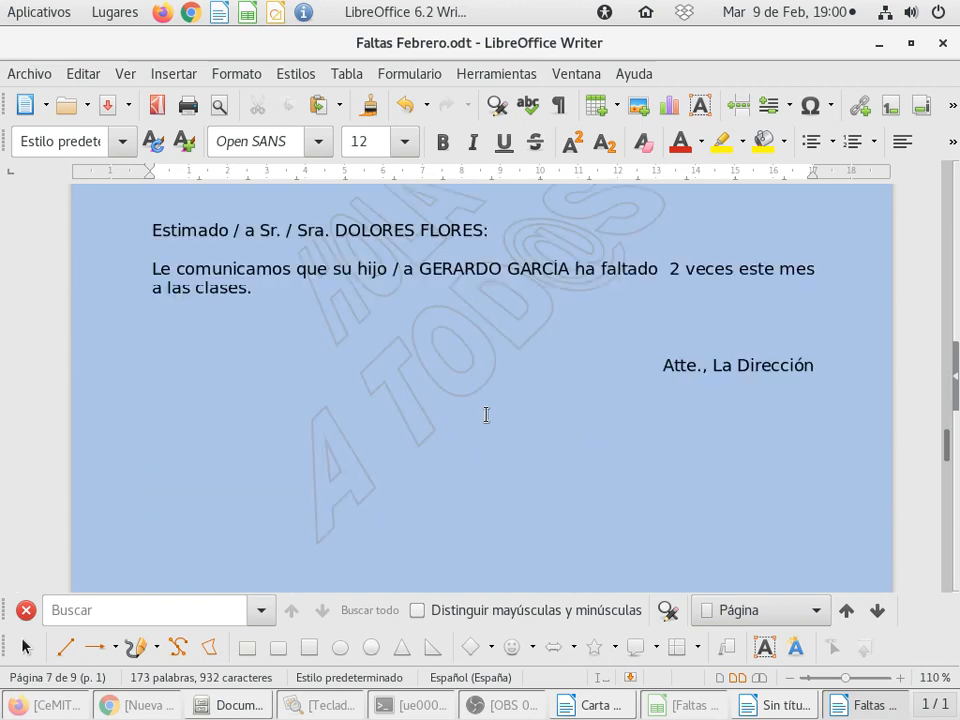
scroll(486, 414, down, 8)
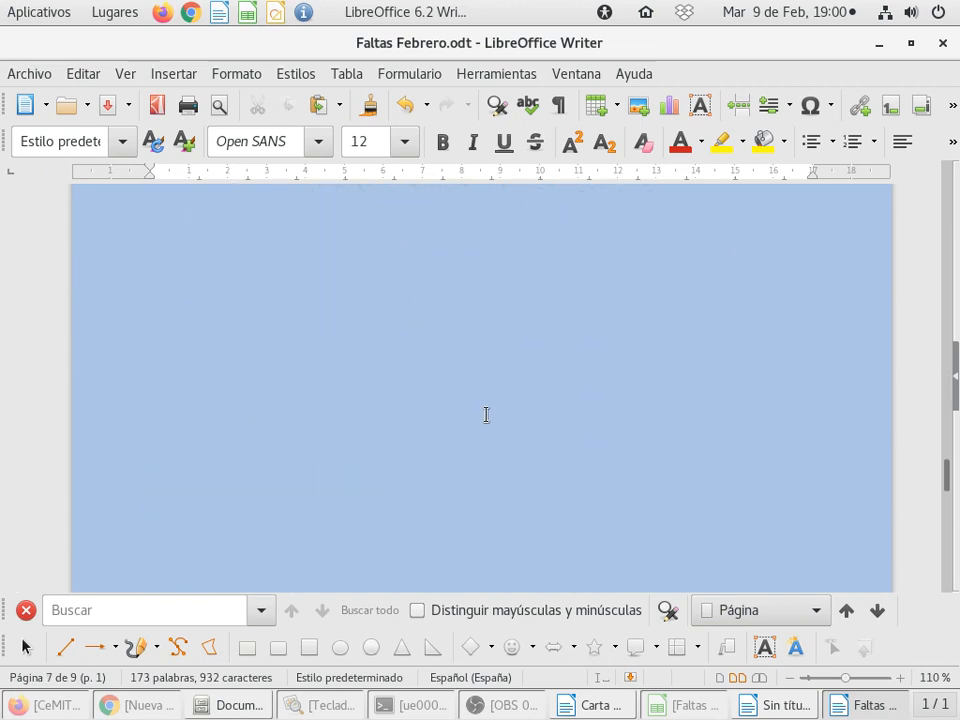
scroll(486, 414, down, 4)
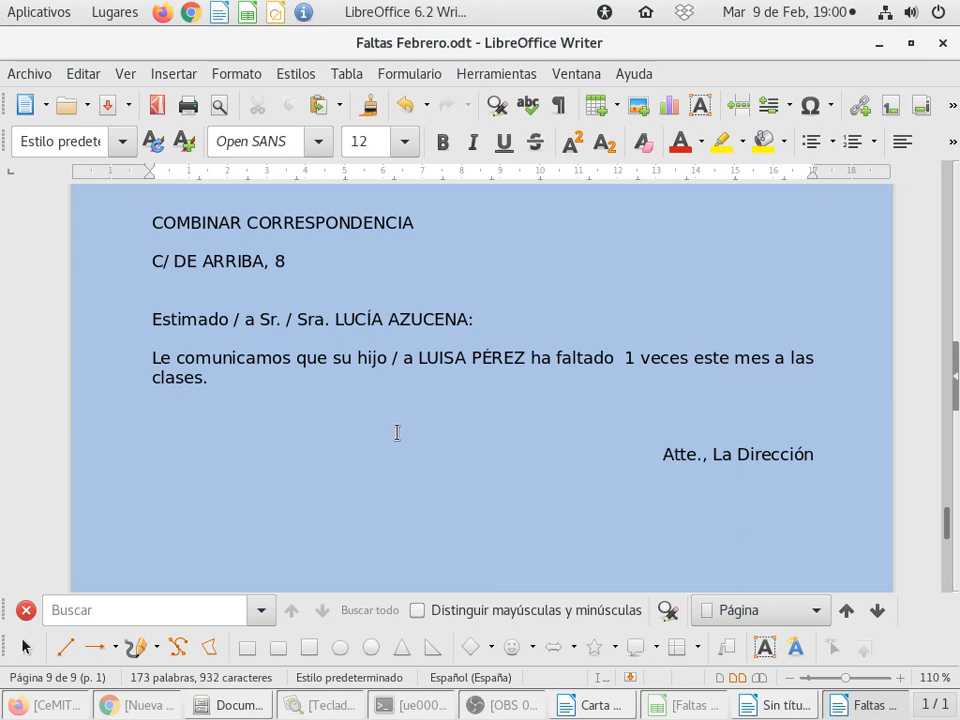
scroll(377, 435, up, 2)
scroll(378, 435, down, 1)
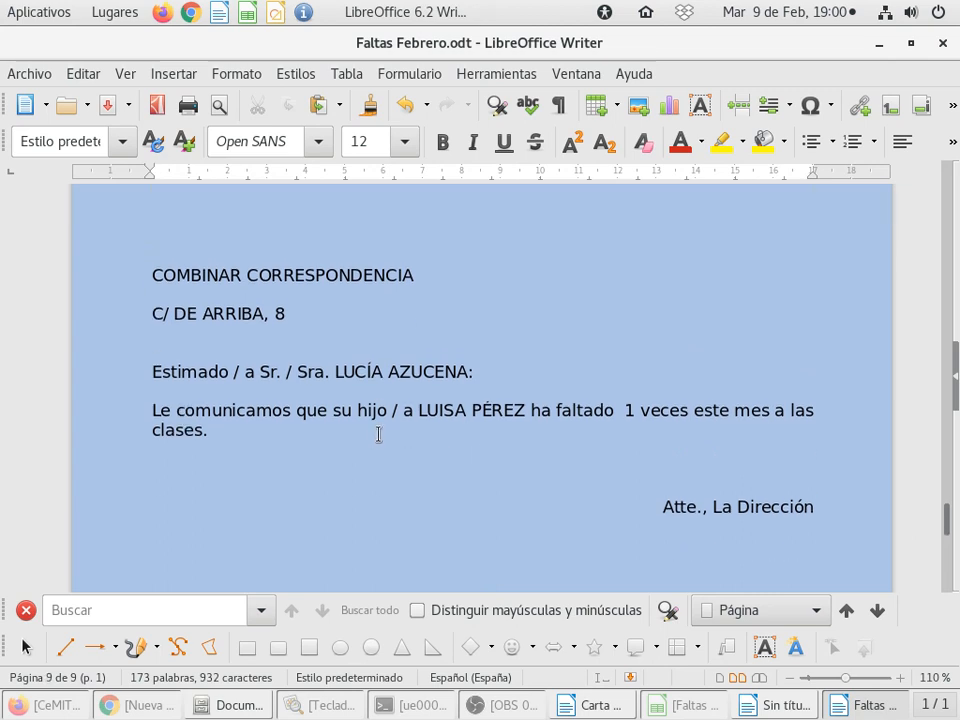